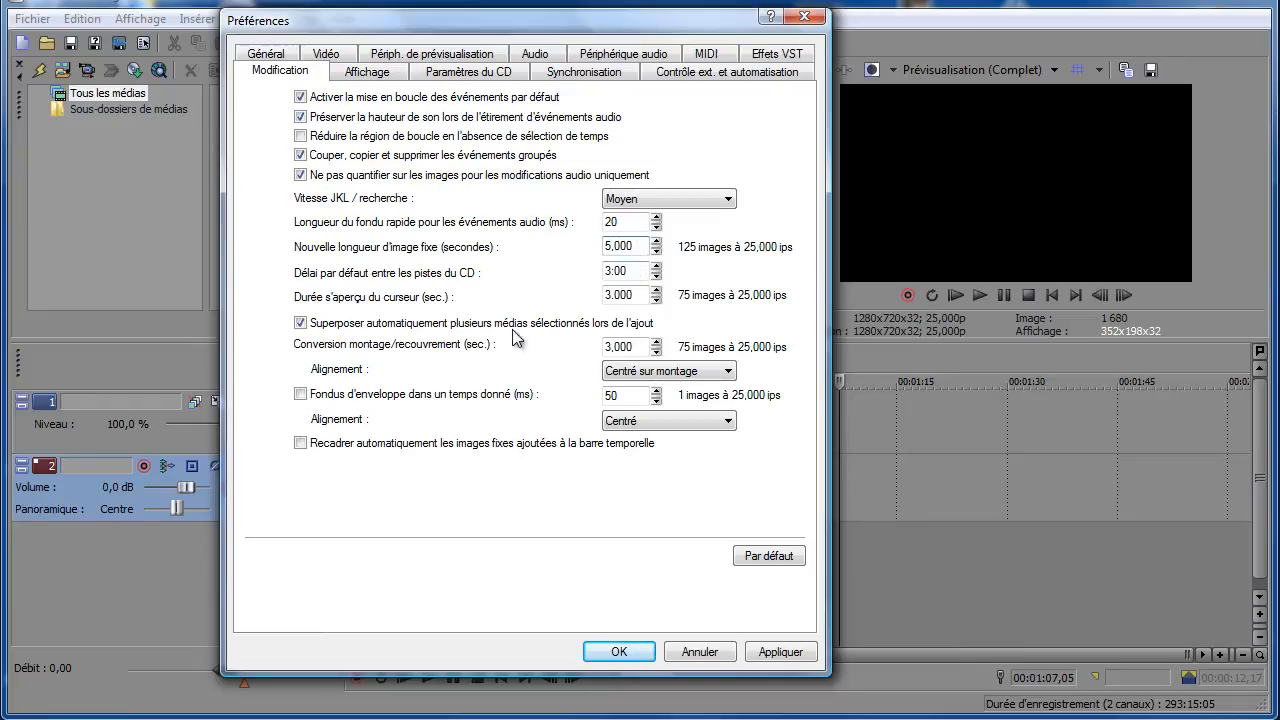
- In the editing preferences, keep automatic overlapping of added media enabled and set the cut-to-overlap conversion to 2,000 seconds
click(311, 323)
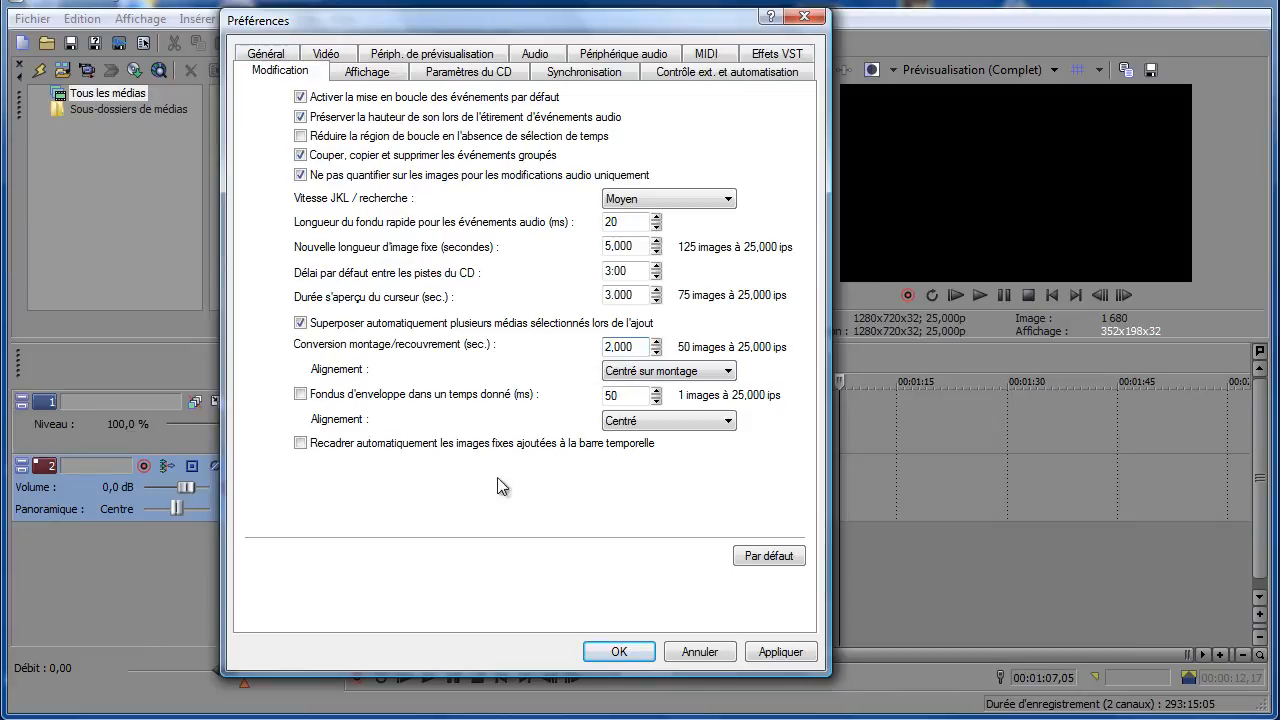
click(777, 653)
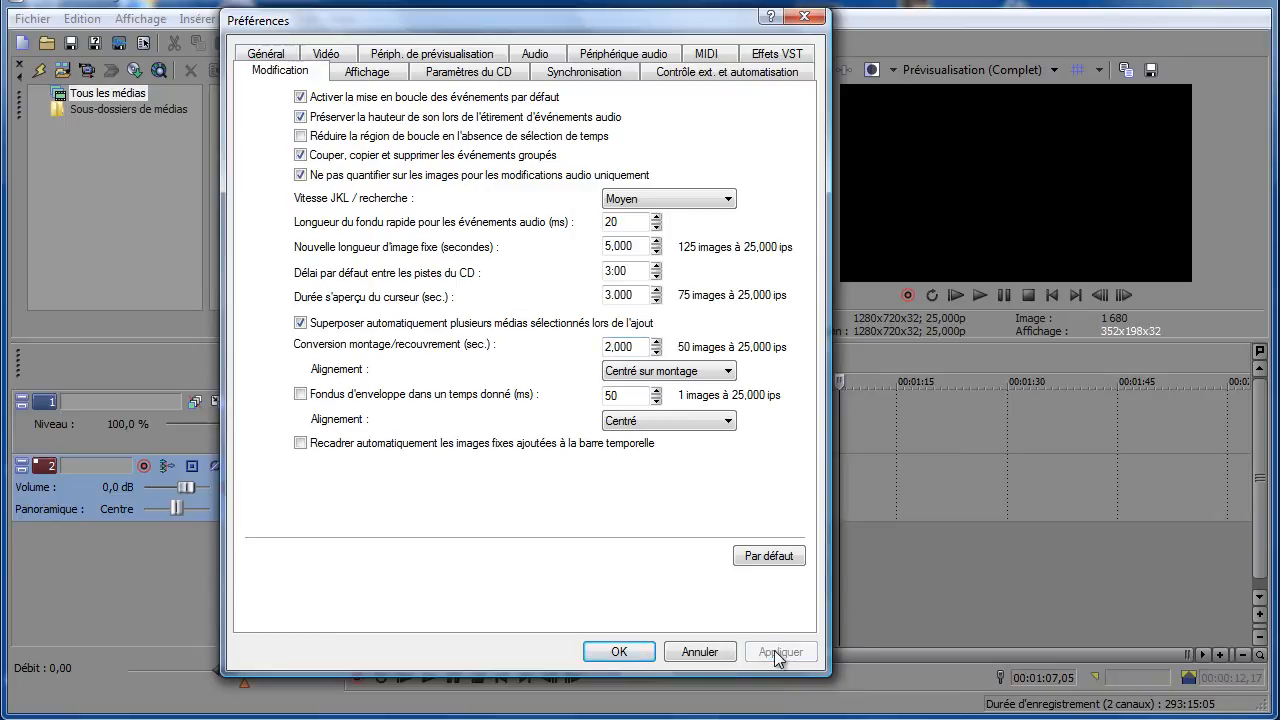
click(620, 652)
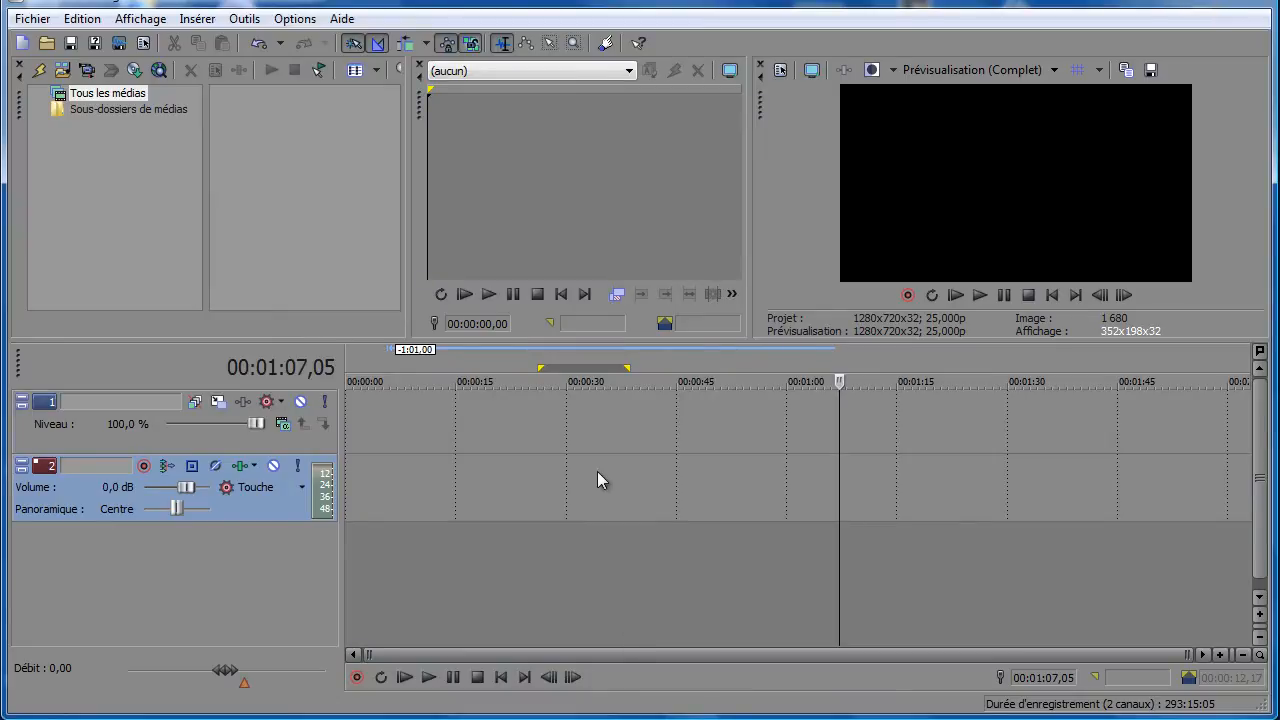
- Import the photos IMG_3005.JPG through IMG_3016.JPG from the DIAPORAMA folder and widen the project media area
click(62, 72)
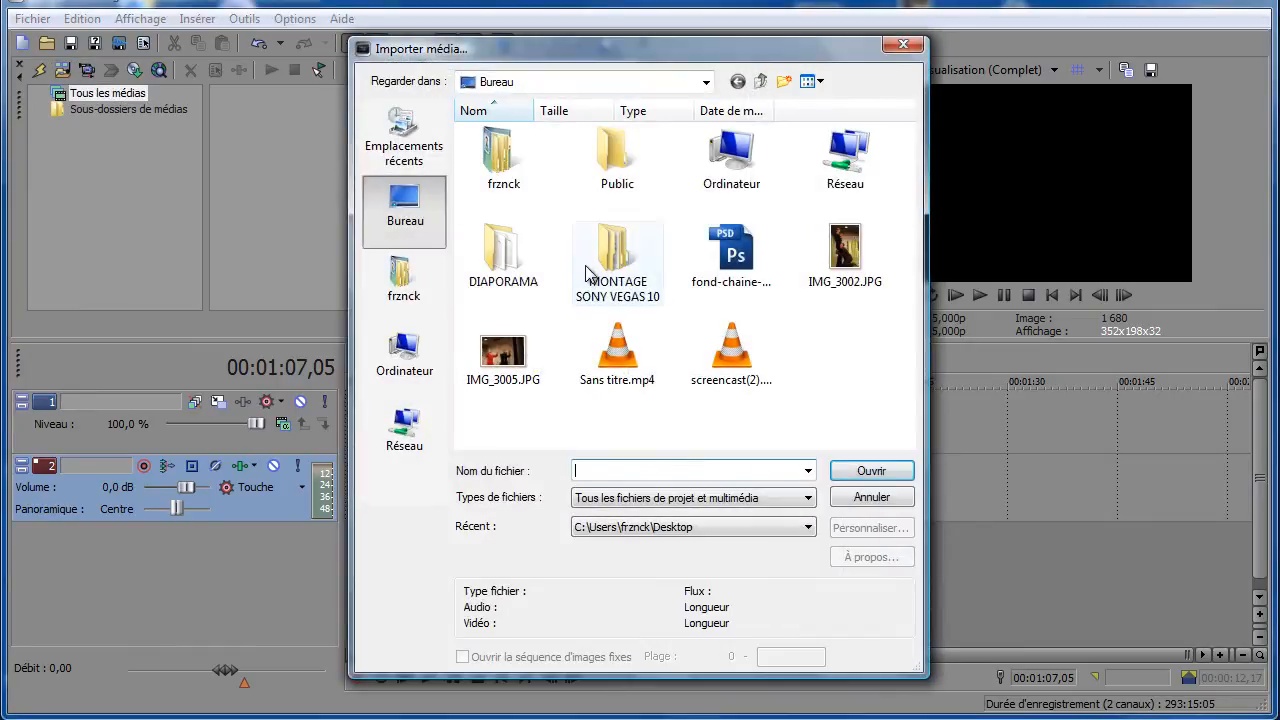
double_click(500, 256)
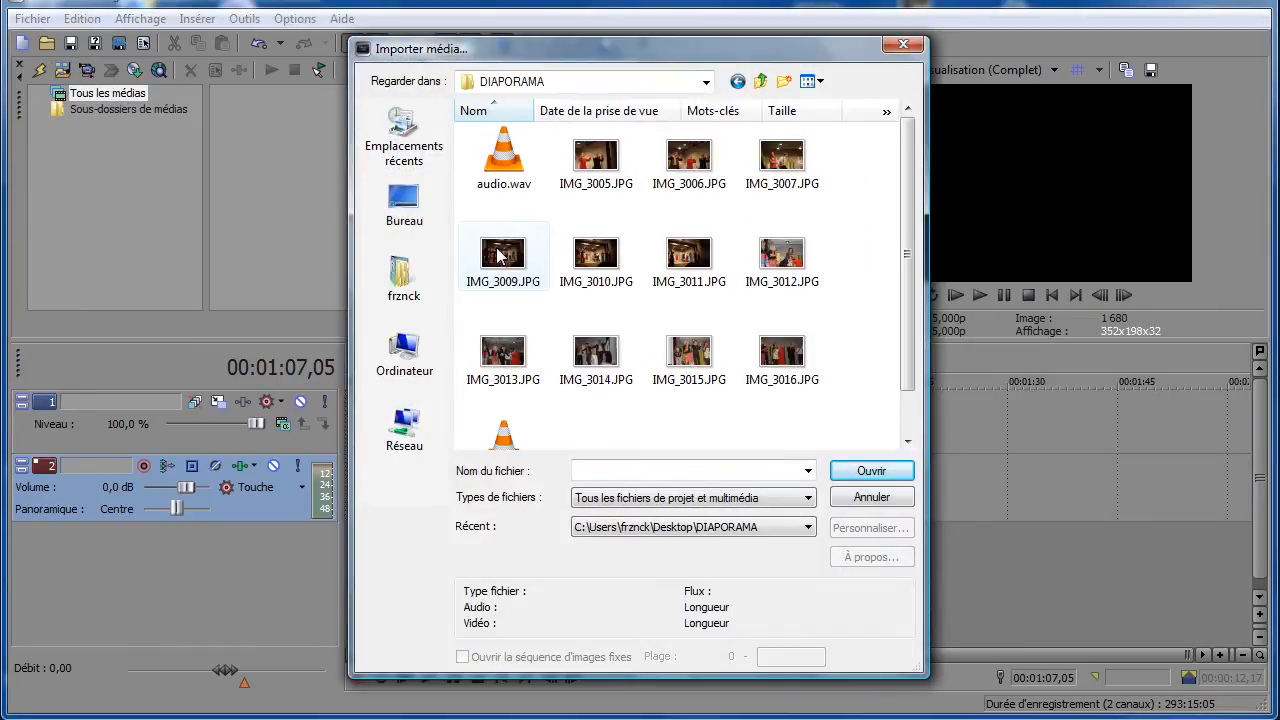
click(586, 172)
shift+click(800, 385)
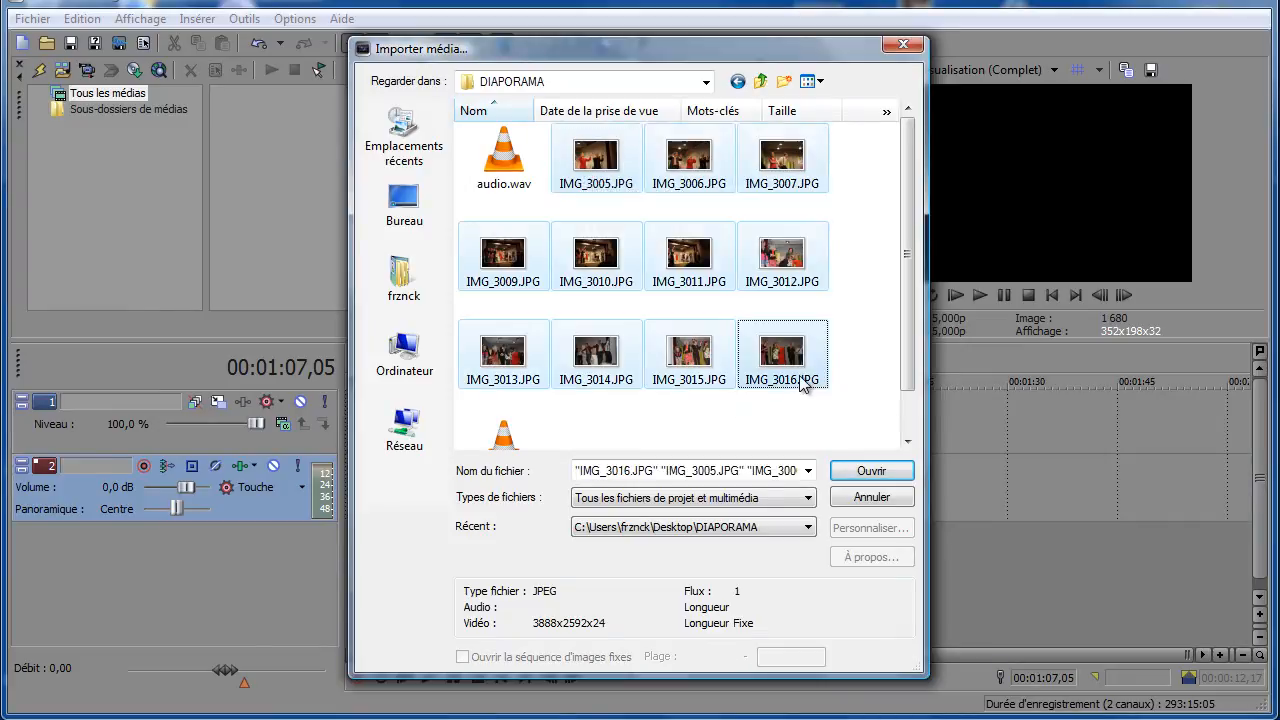
click(870, 474)
drag(407, 213, 568, 211)
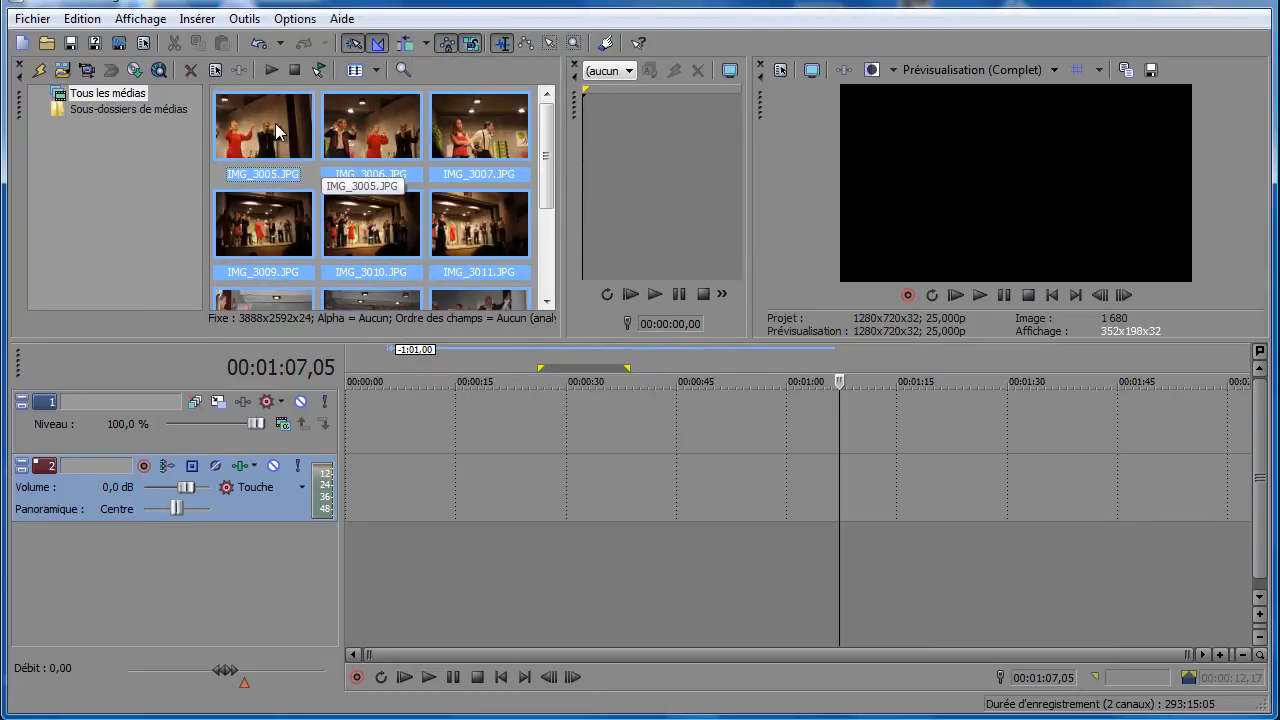
- Place all imported photos on the video track at about 00:00:13 and play part of the sequence to preview the crossfades
drag(276, 138, 455, 443)
click(451, 446)
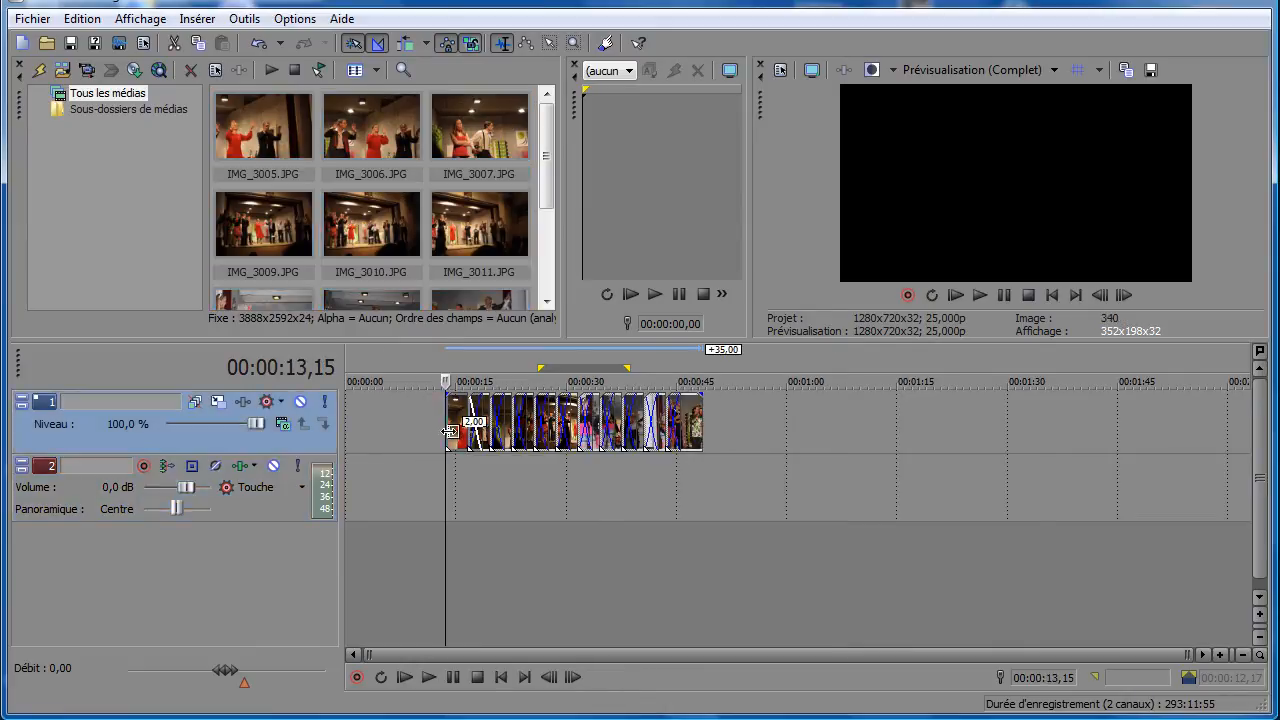
scroll(451, 446, up, 3)
drag(571, 658, 651, 653)
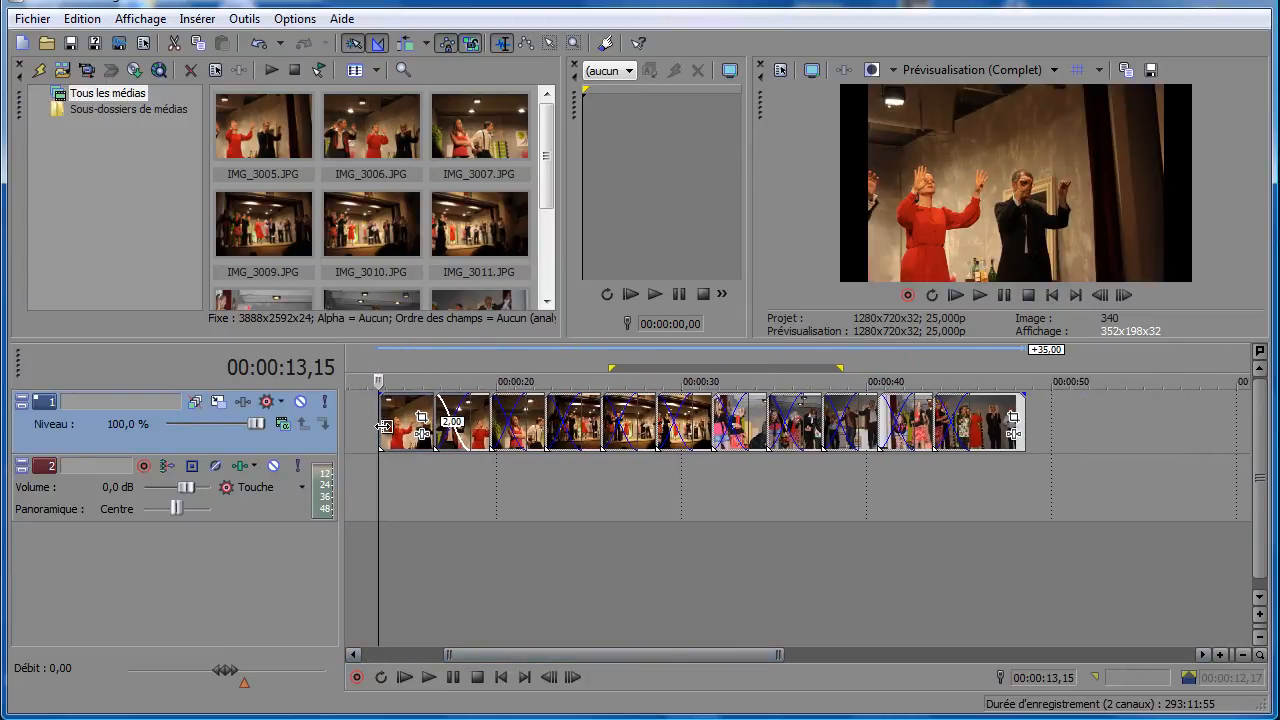
key(space)
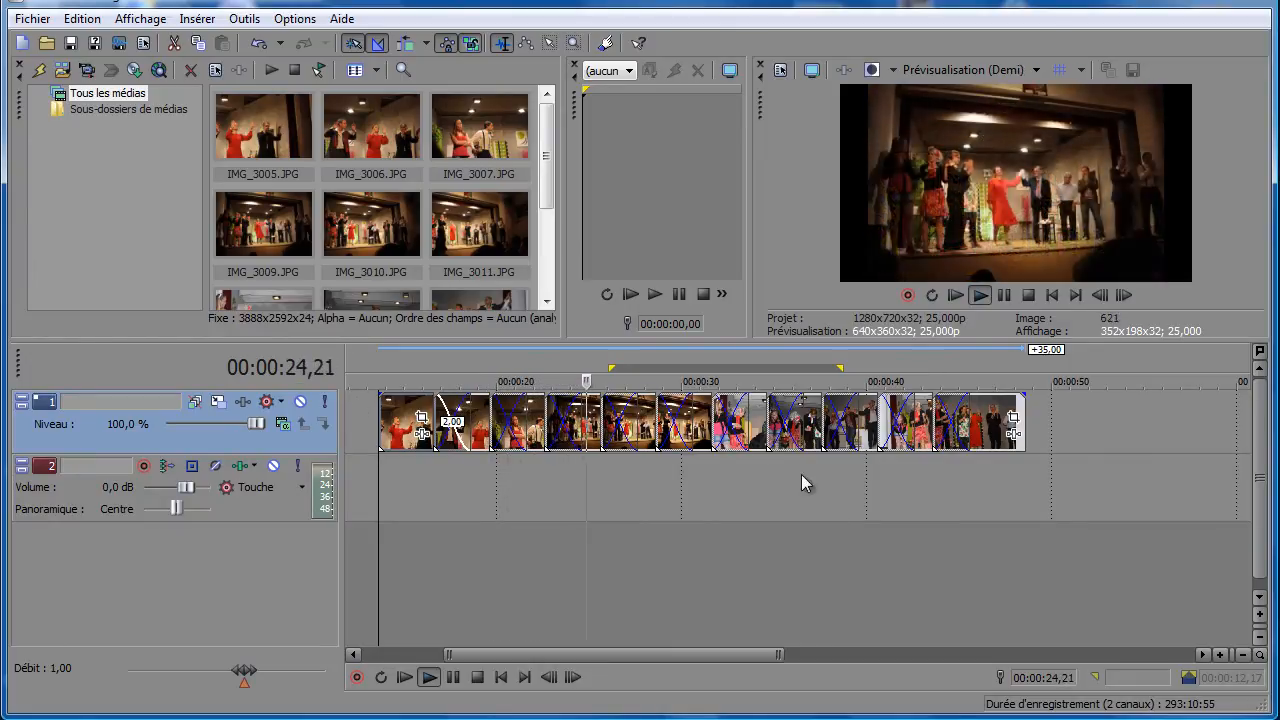
click(453, 677)
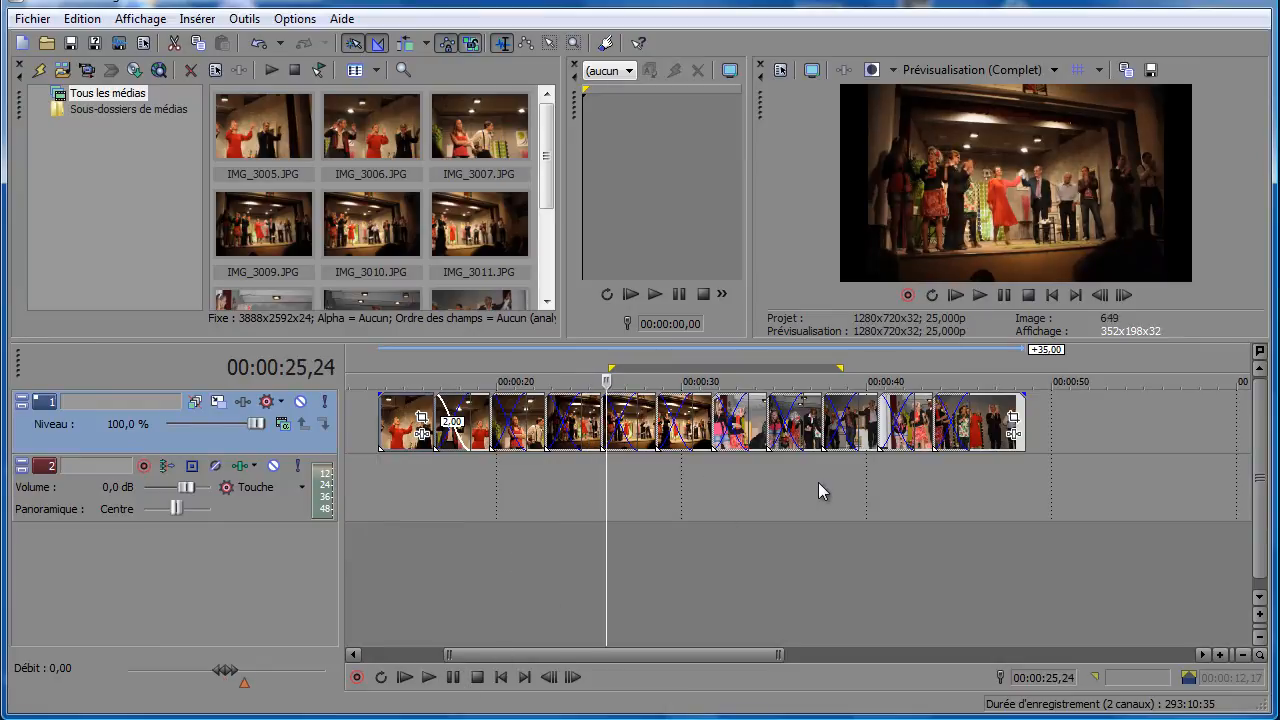
- Delete all photo events from the video track
click(1063, 445)
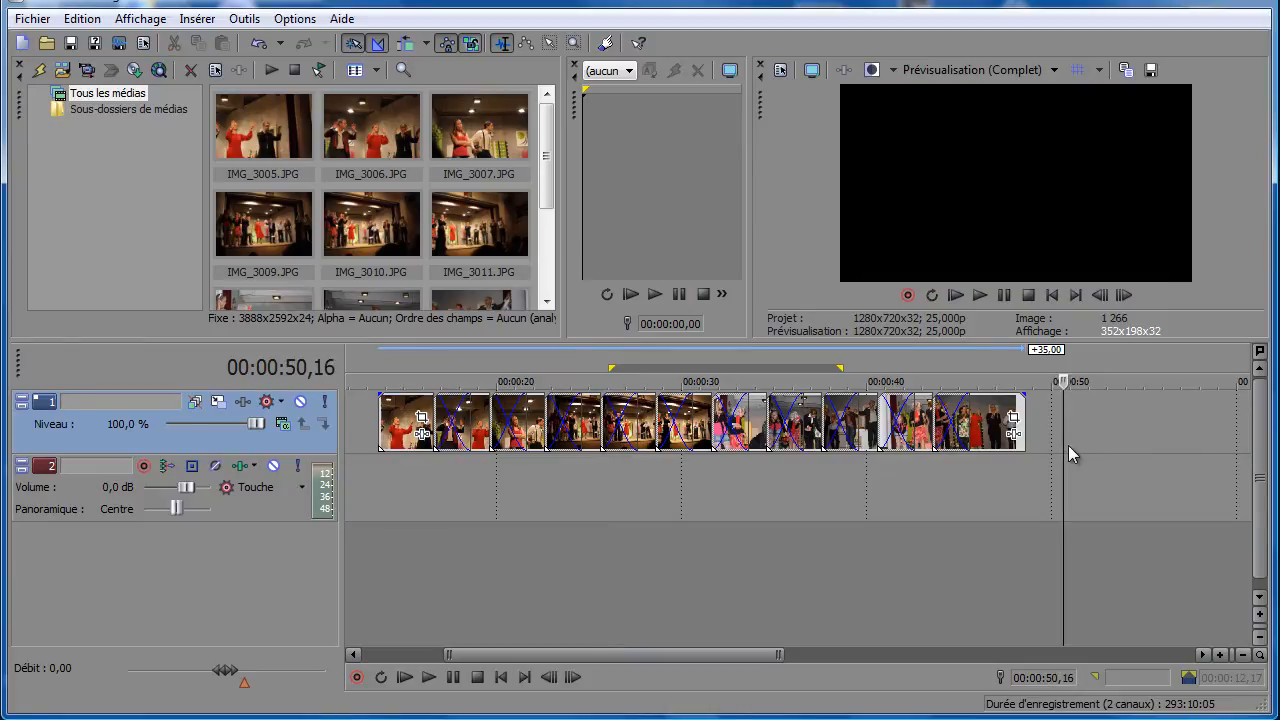
drag(1087, 447, 367, 441)
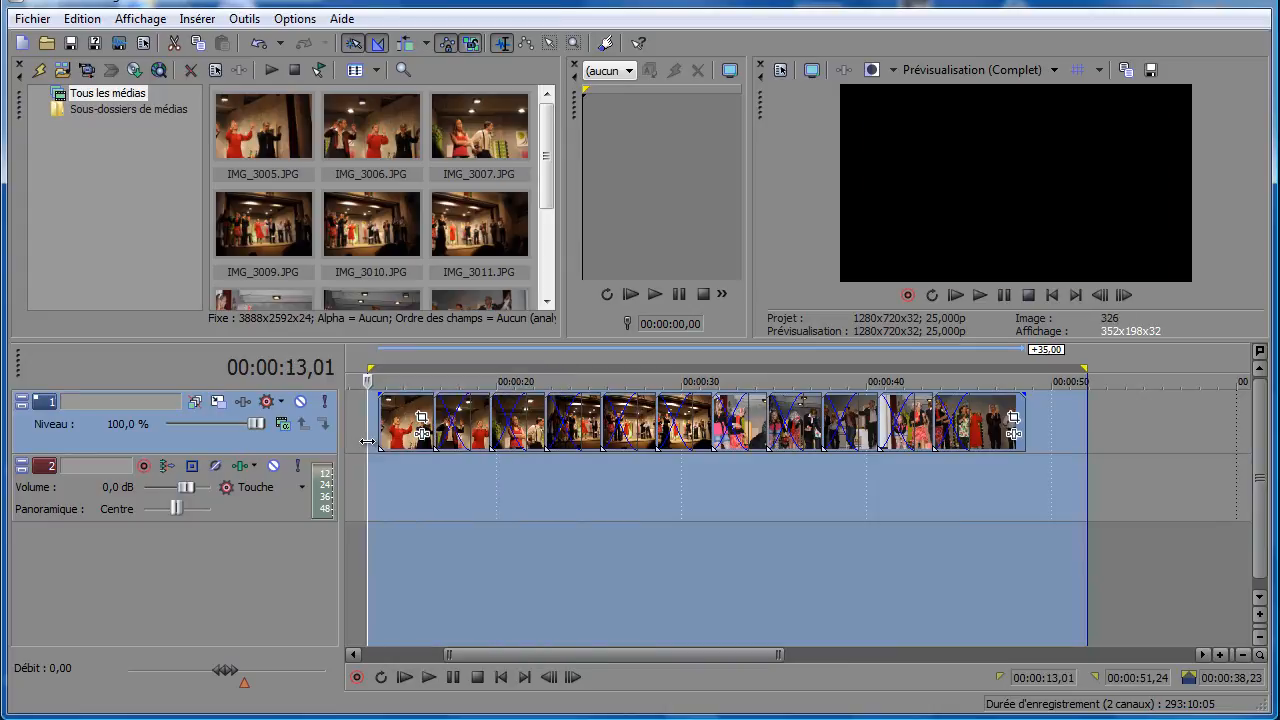
key(Delete)
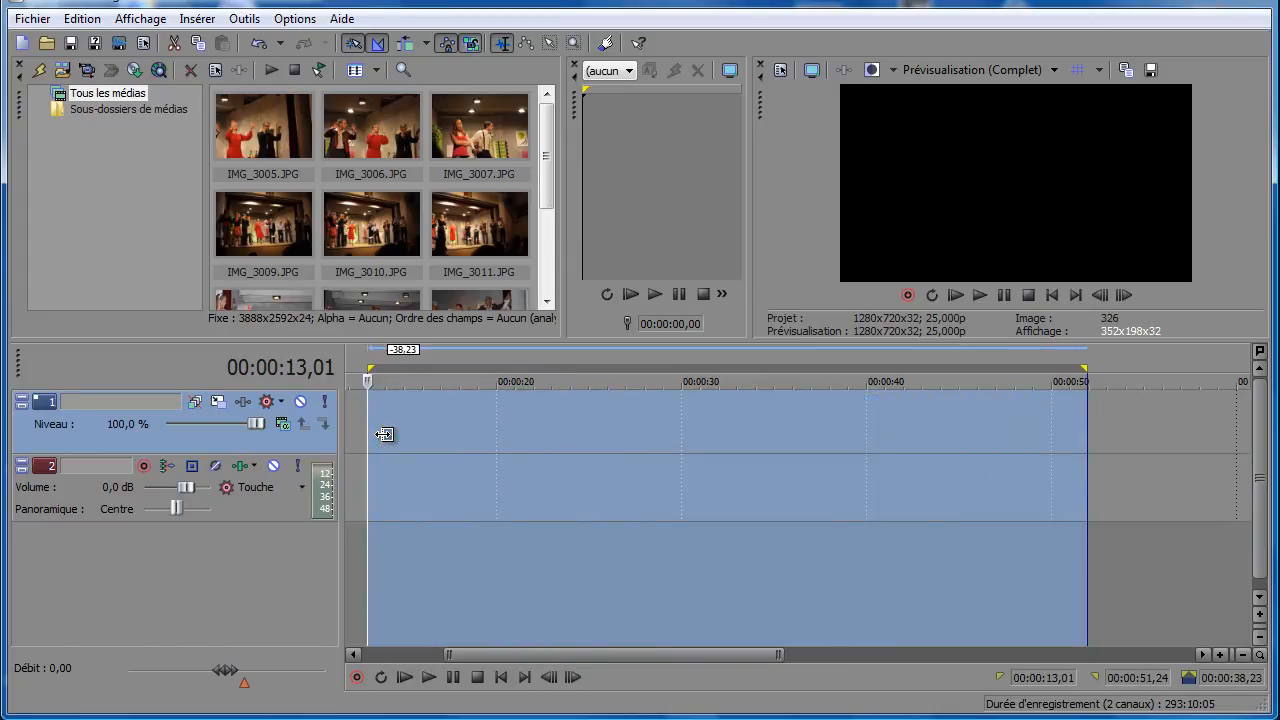
click(410, 433)
- In the editing preferences, set the new still image length to 6,000 seconds with a 2,000-second cut-to-overlap conversion
click(293, 20)
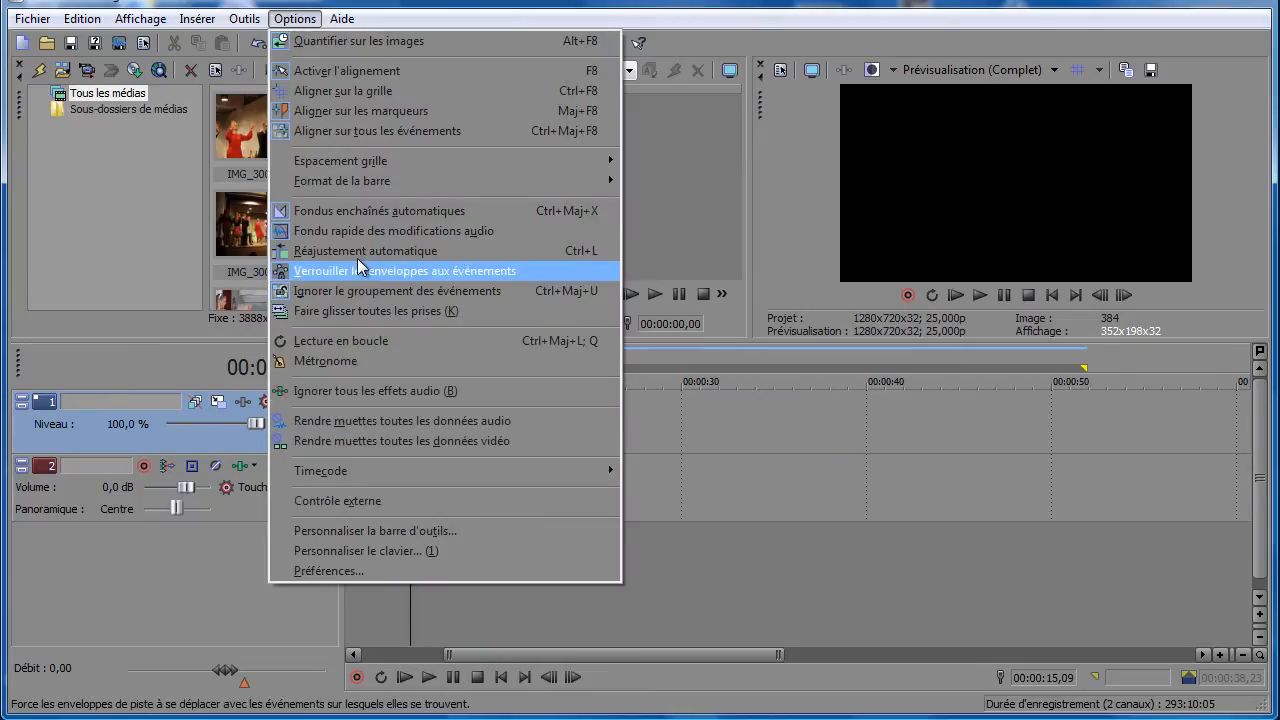
click(347, 568)
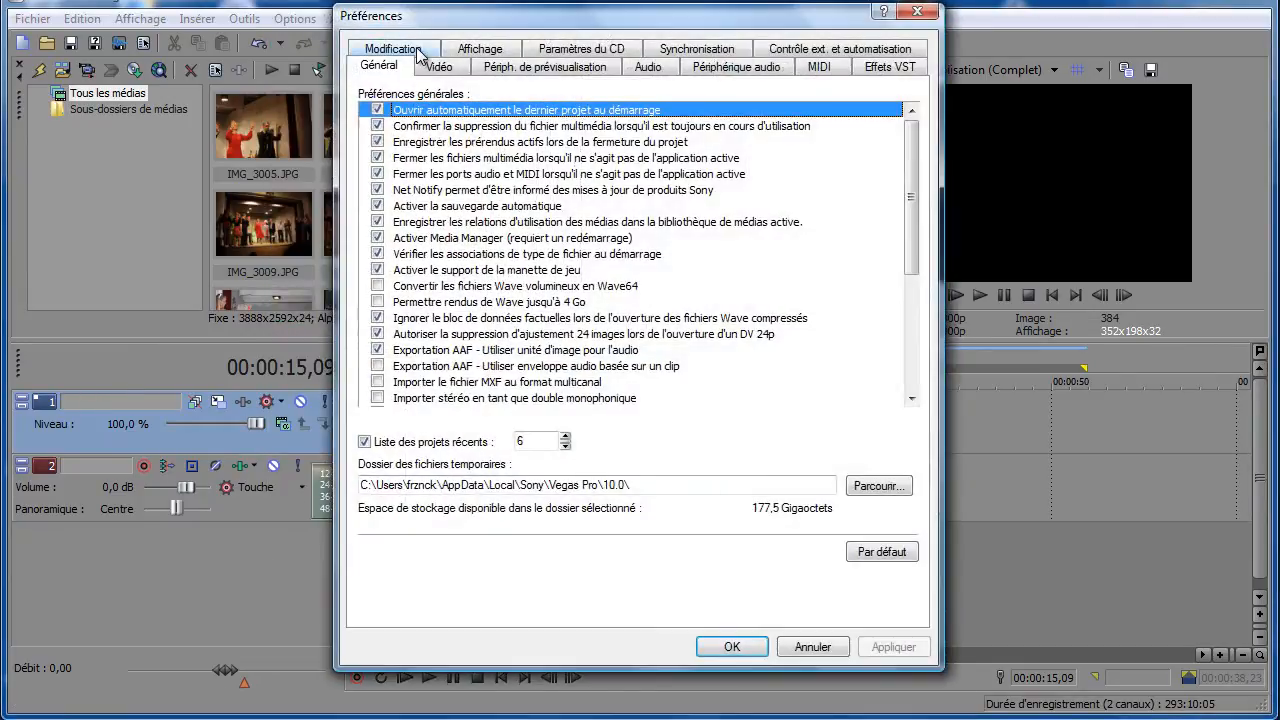
click(419, 52)
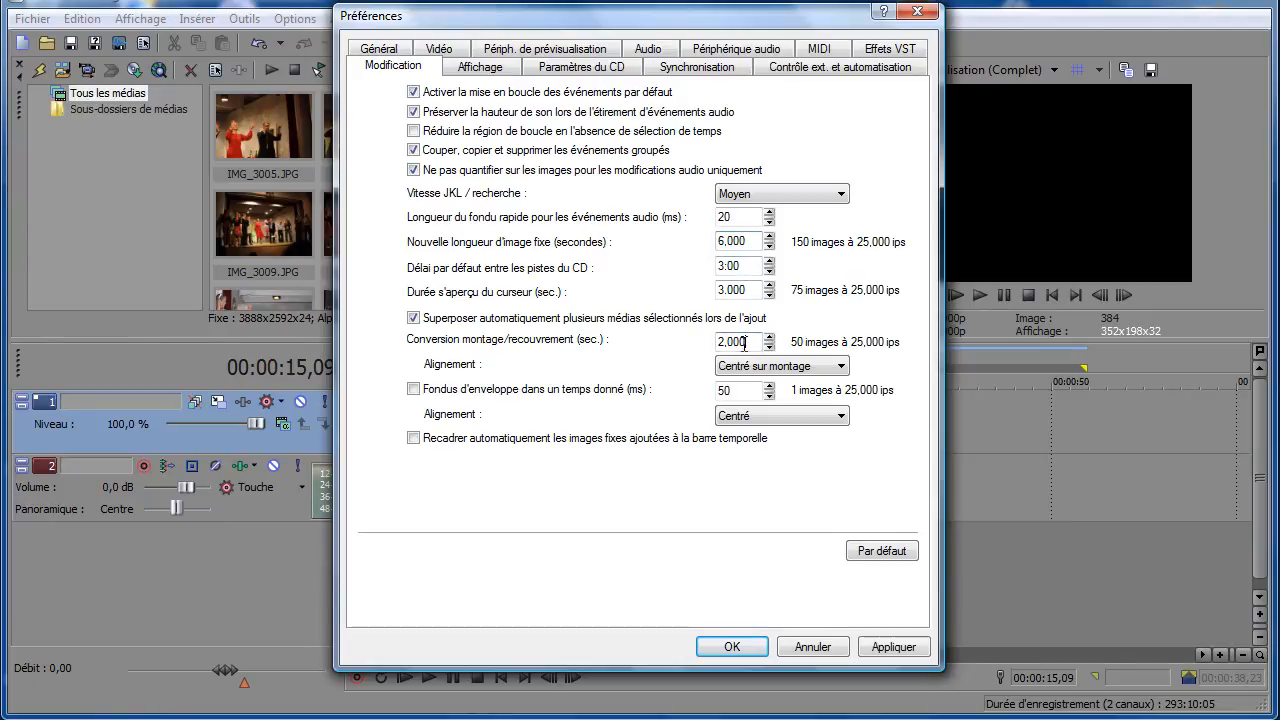
drag(743, 345, 705, 355)
click(893, 647)
click(752, 656)
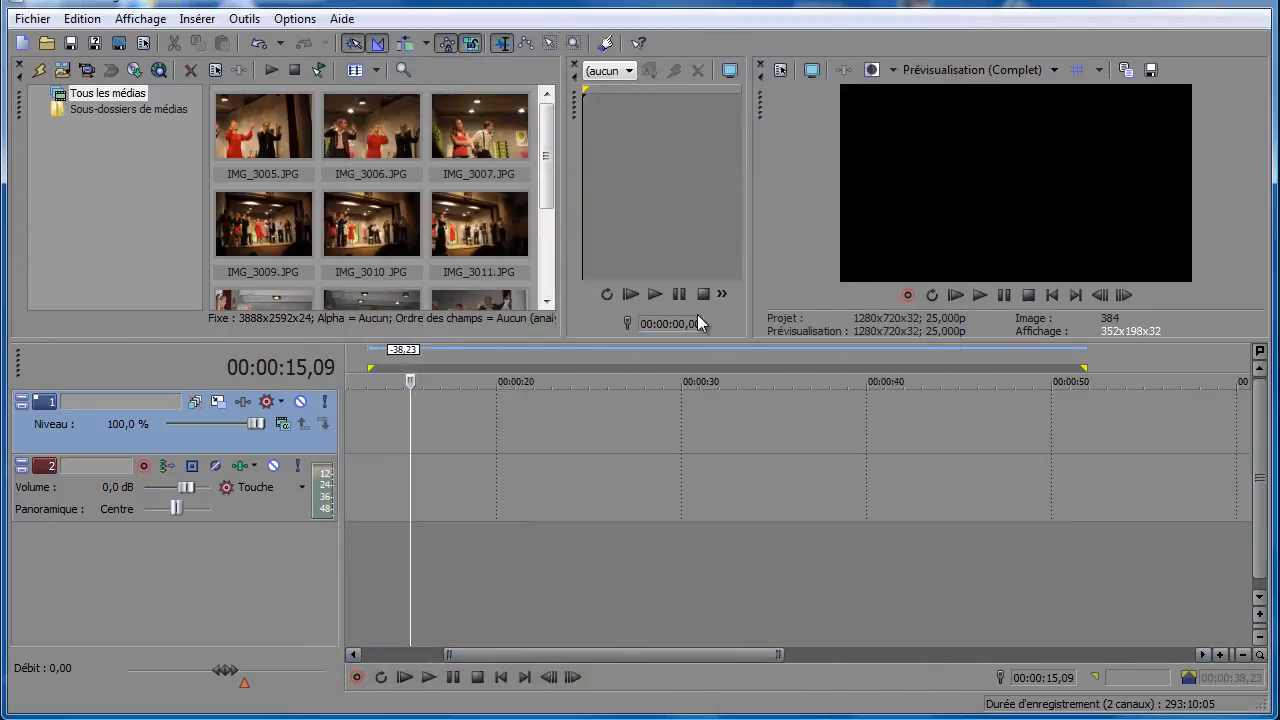
- Place all the photos from the project media on the video track at about 00:00:15 and preview the first transition
click(277, 143)
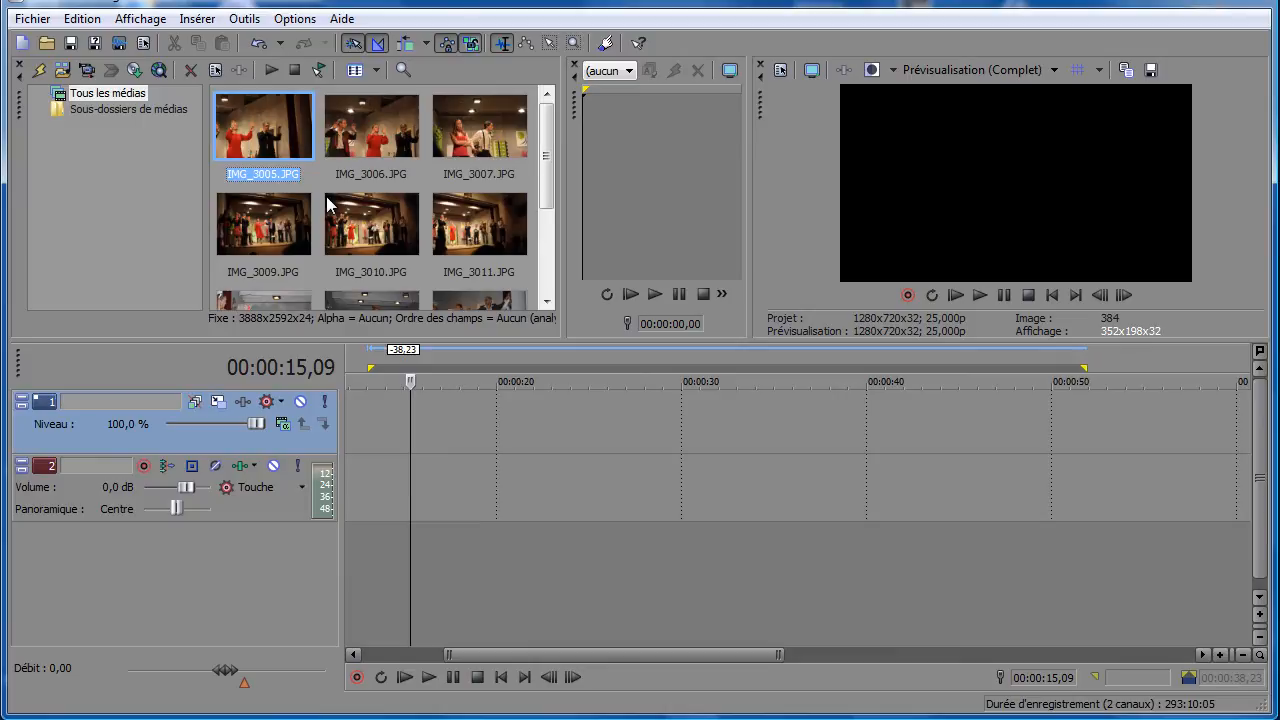
key(ctrl+a)
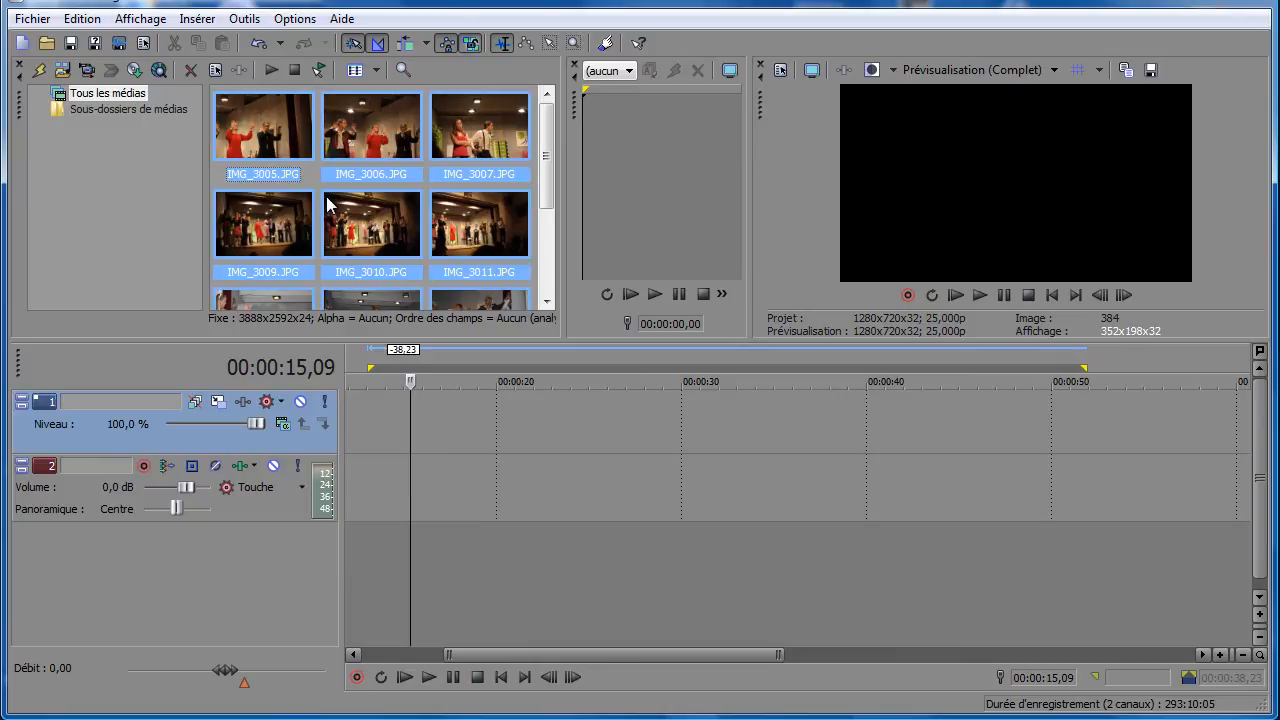
click(376, 231)
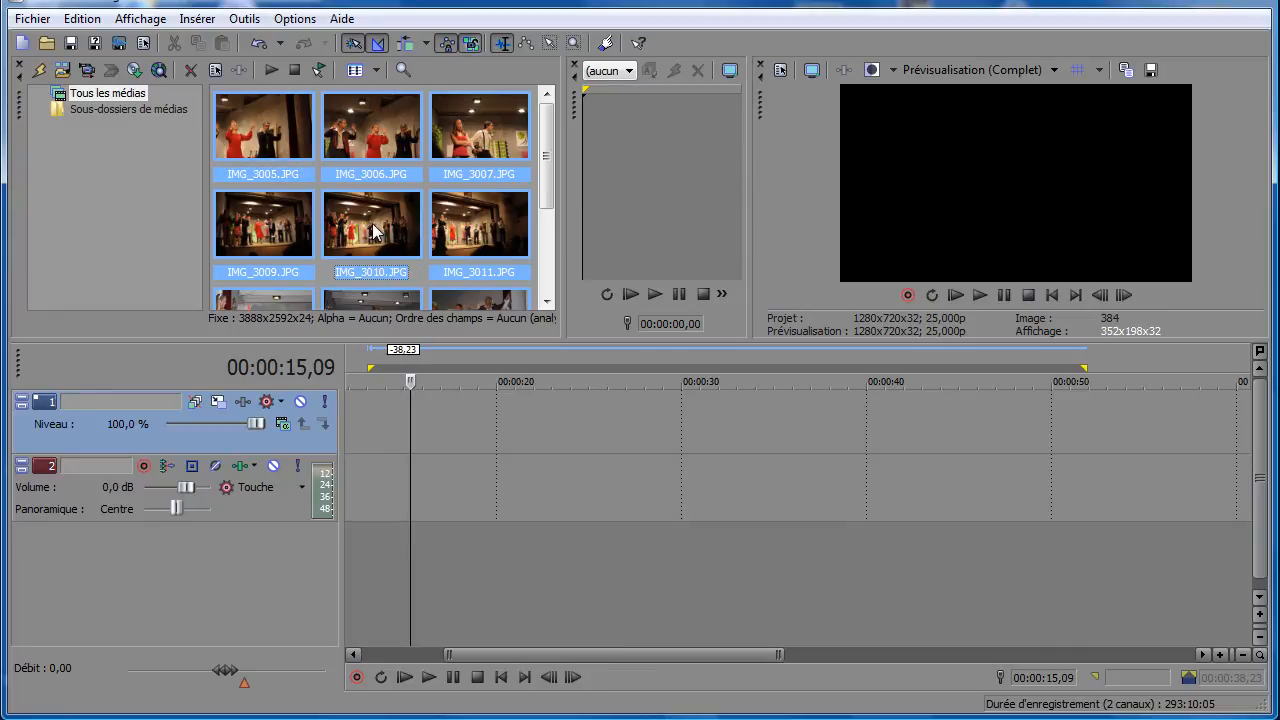
drag(371, 336, 422, 434)
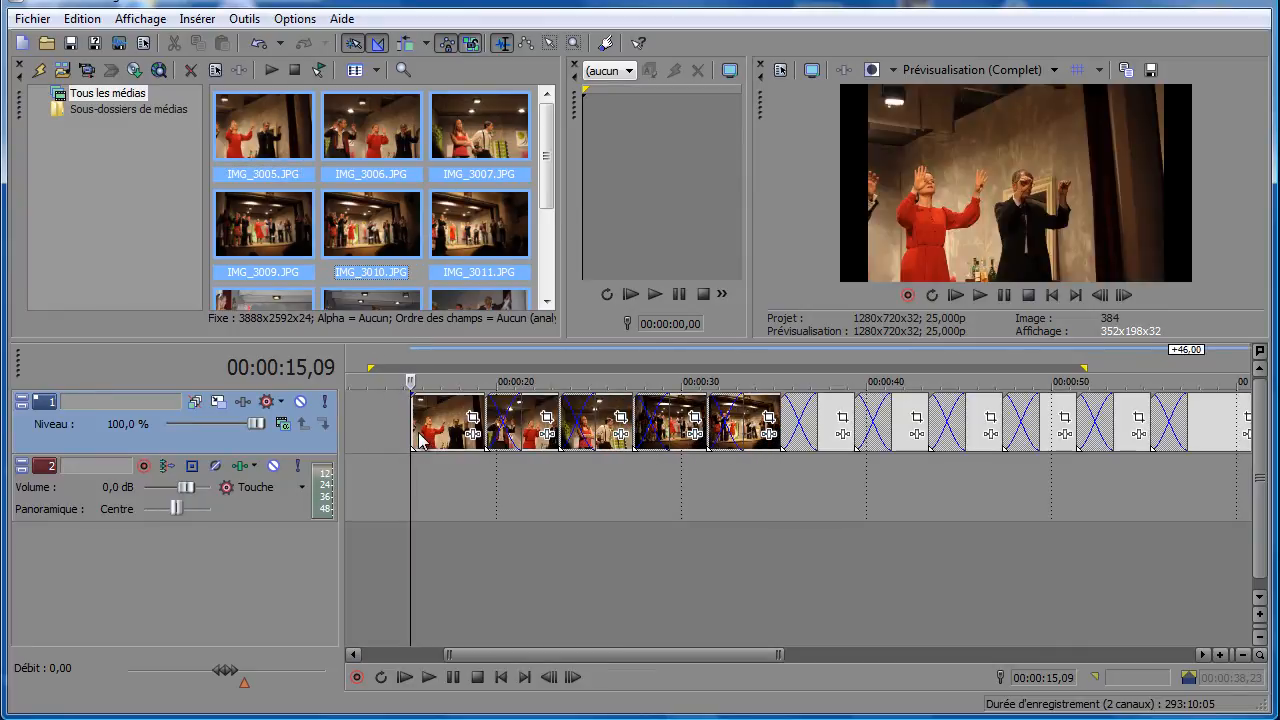
key(space)
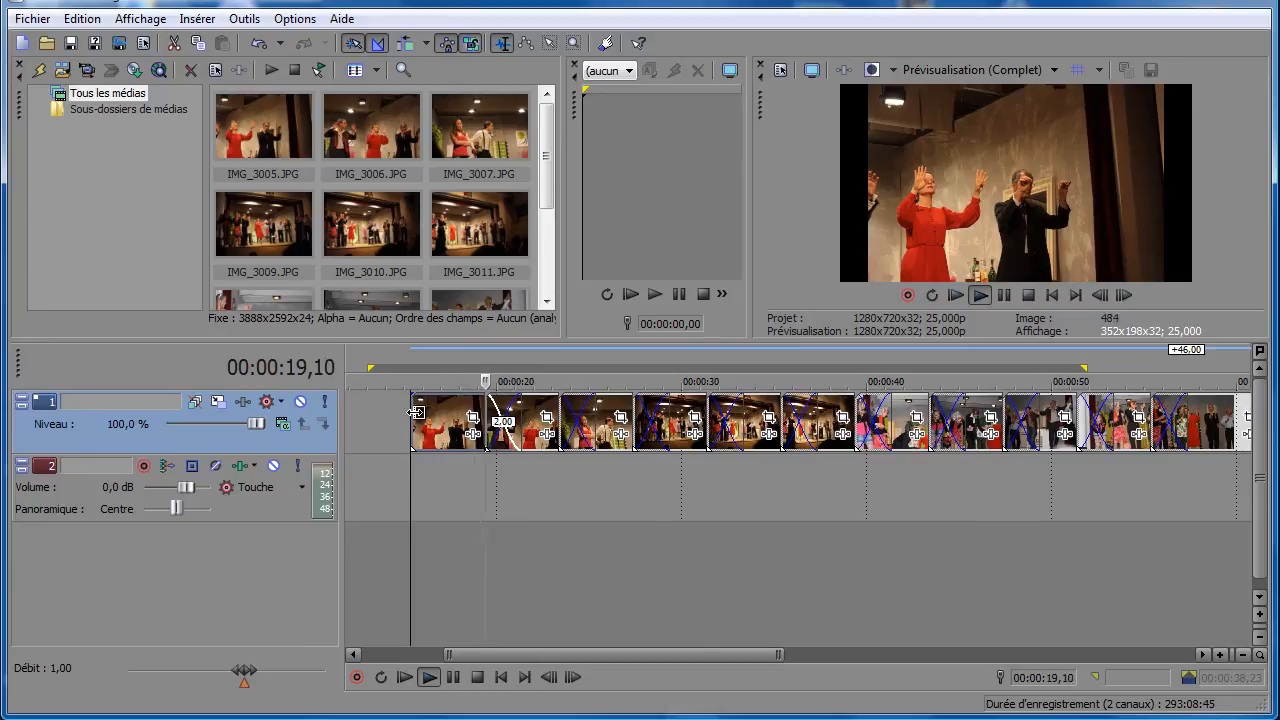
click(458, 678)
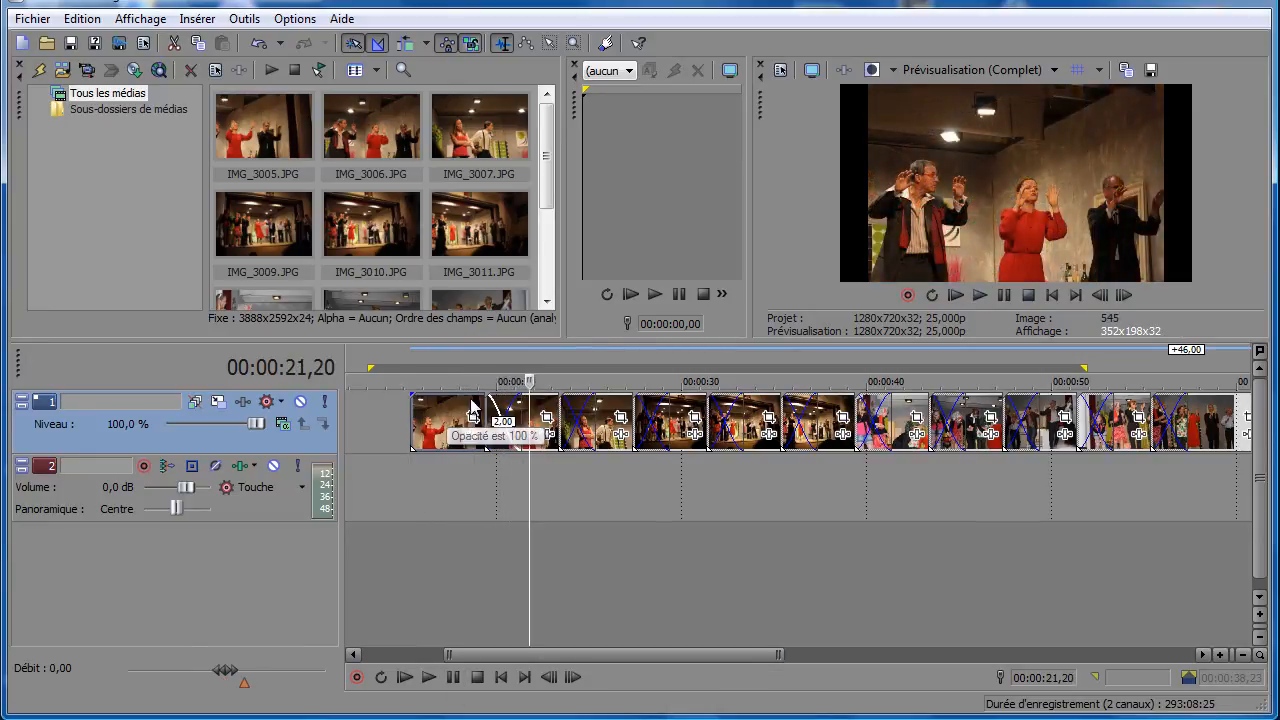
- Select all photo events on the video track and move them together to the start of the timeline
right_click(423, 423)
click(500, 552)
drag(451, 428, 370, 392)
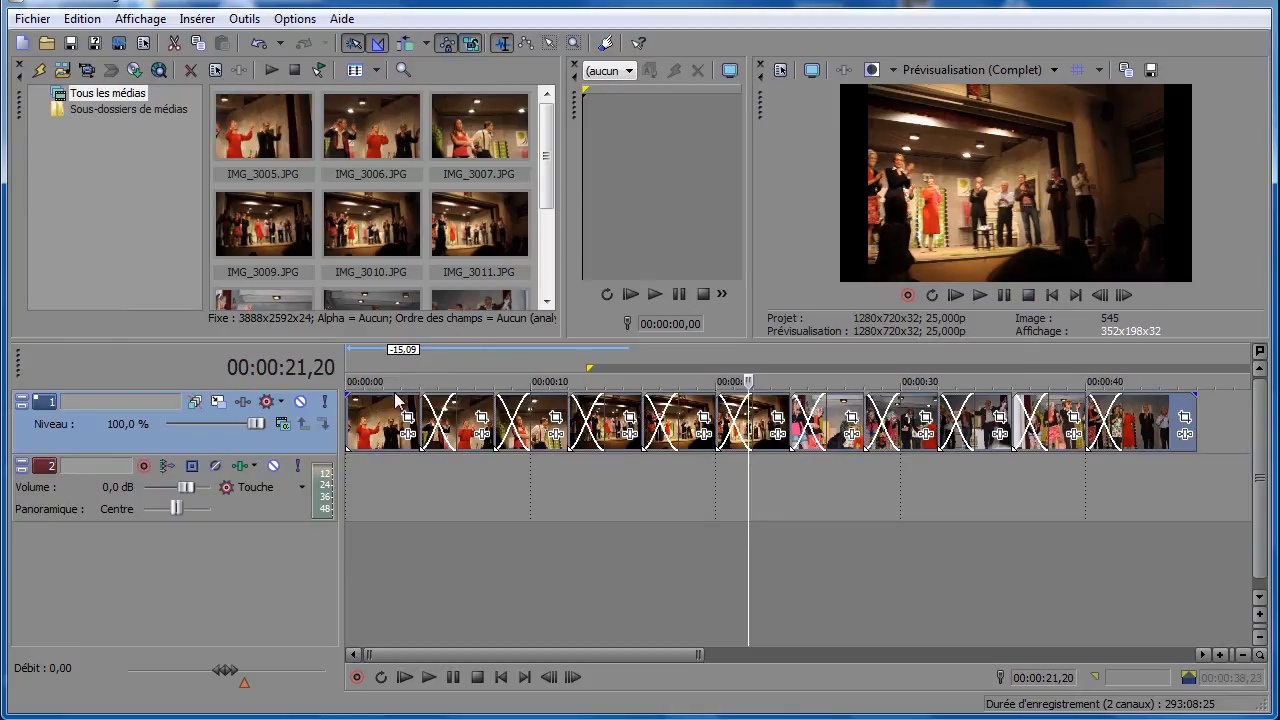
- Play the slideshow from the start of the timeline to check the crossfades
click(353, 439)
click(433, 673)
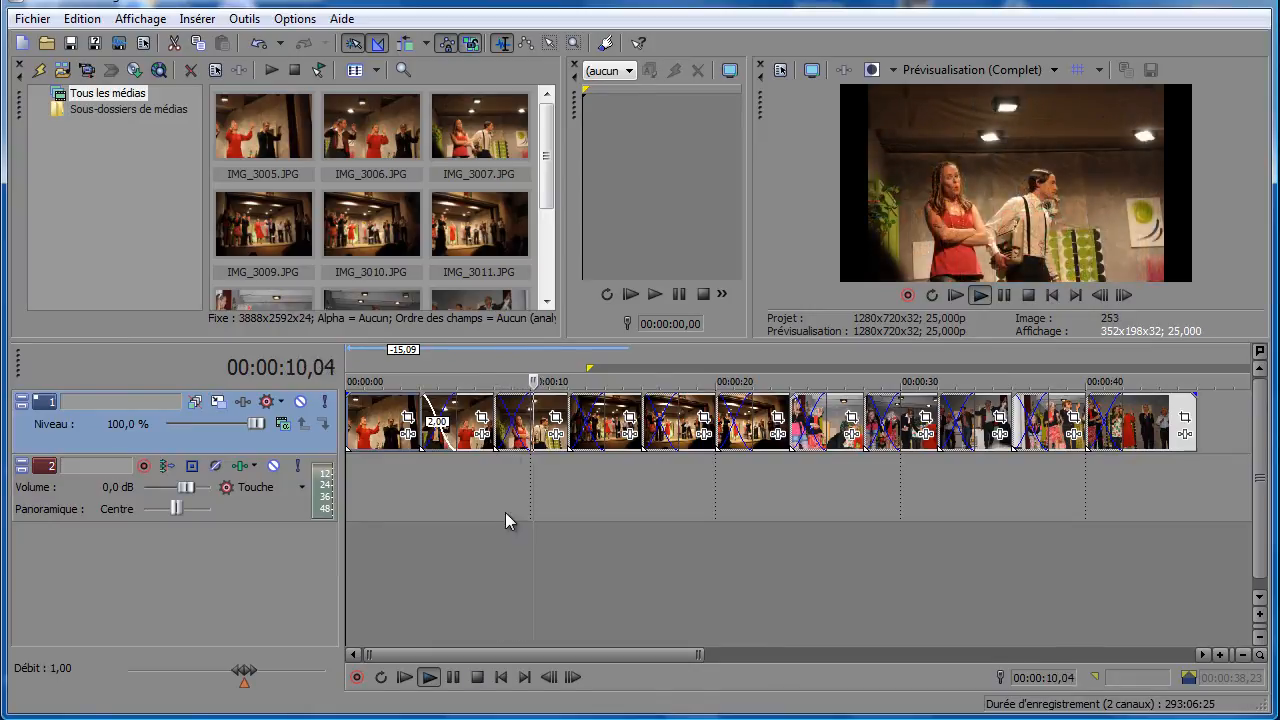
click(478, 678)
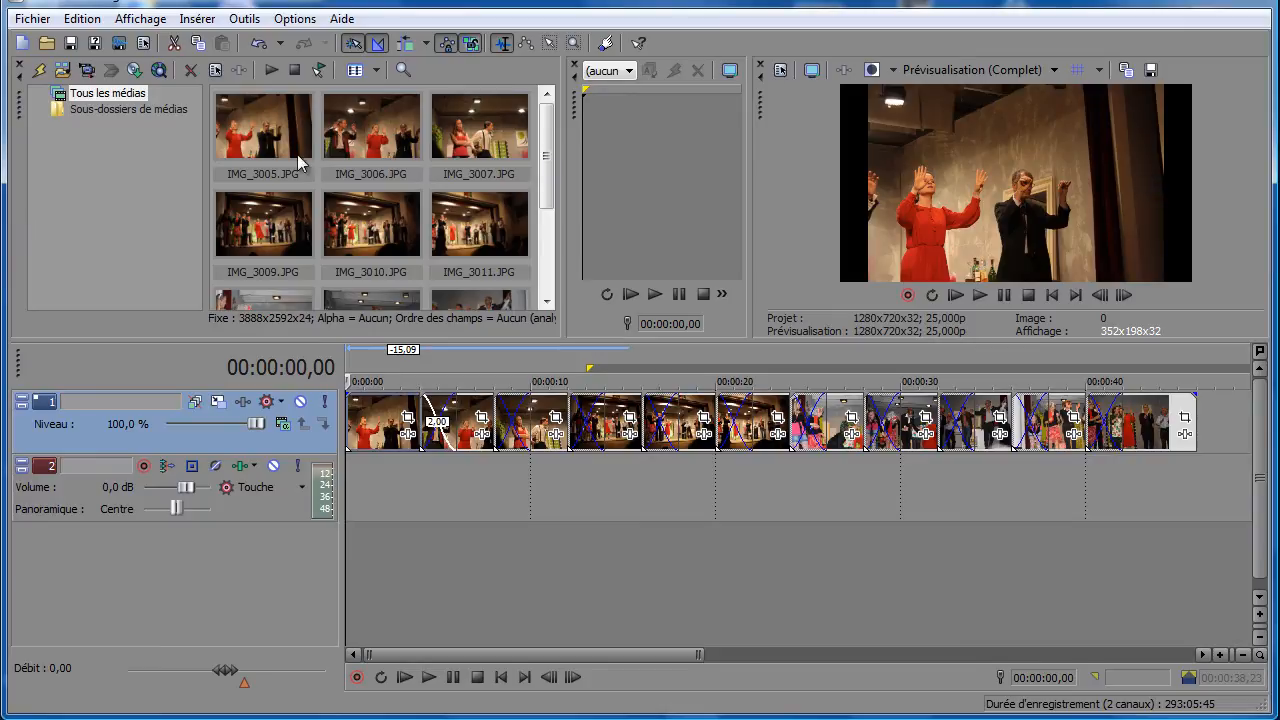
- Open the media properties of IMG_3005.JPG to examine its pixel dimensions
key(ctrl+a)
right_click(249, 129)
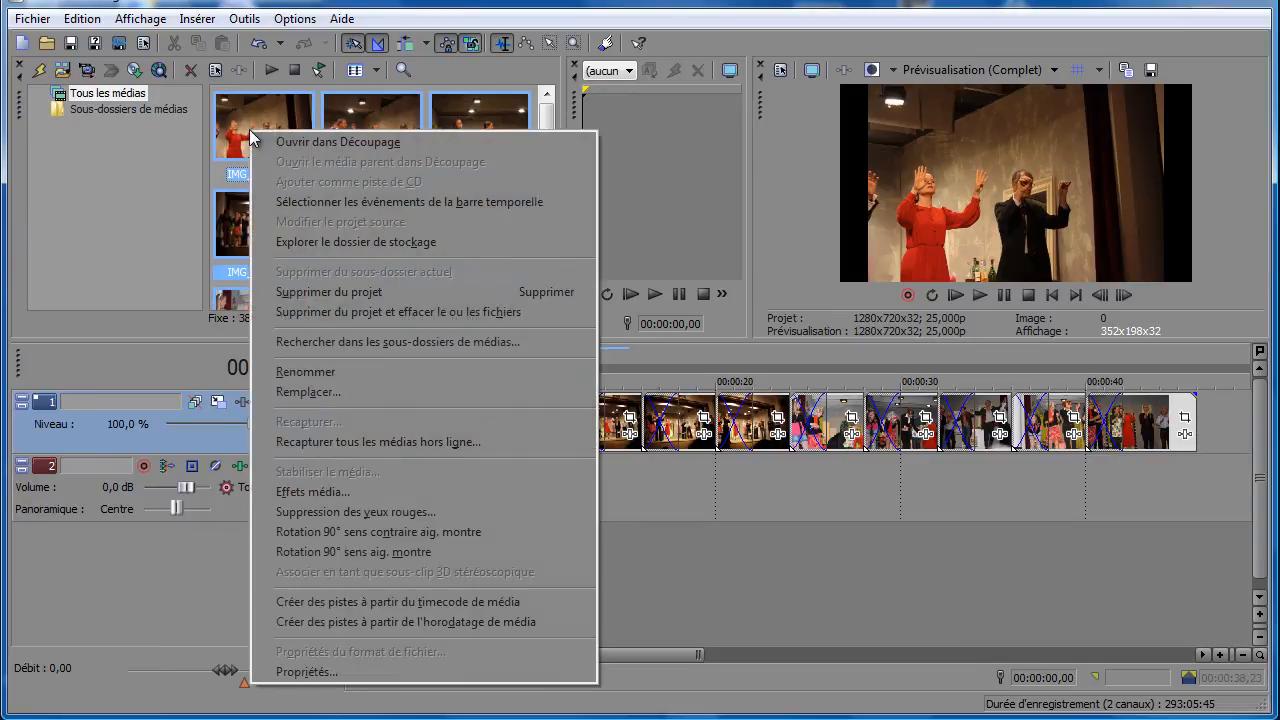
click(235, 132)
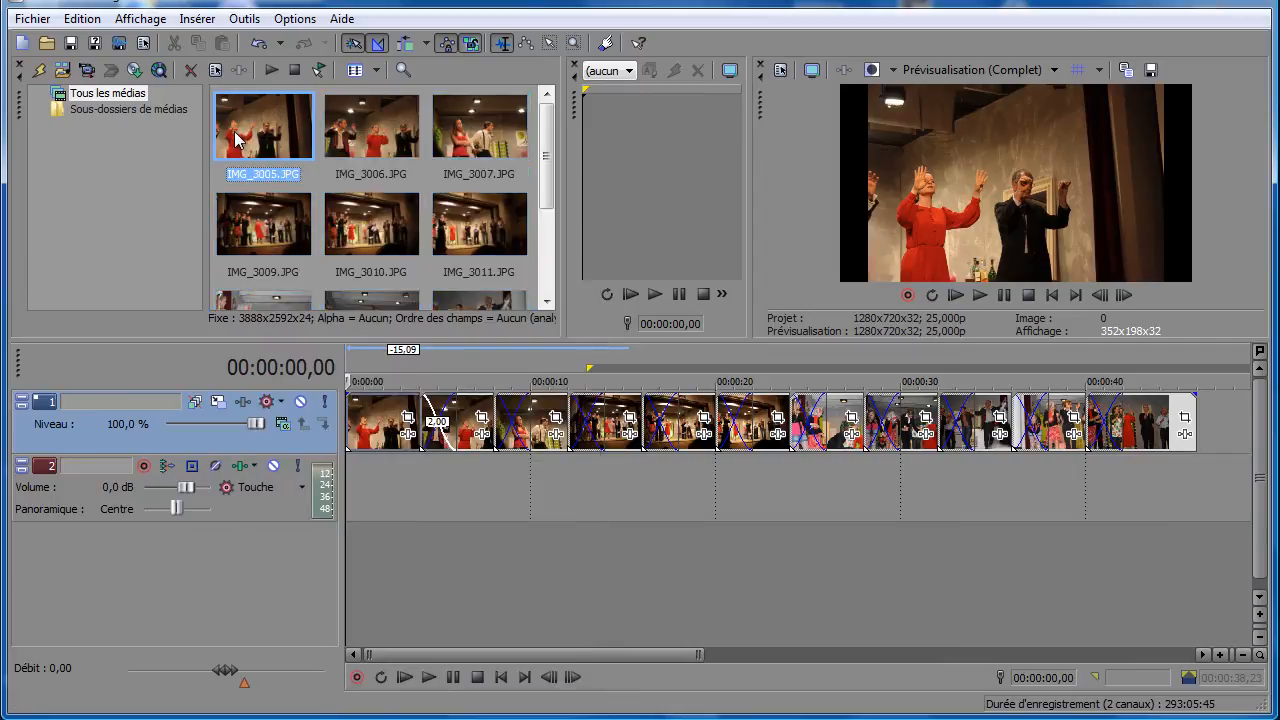
right_click(235, 135)
click(304, 674)
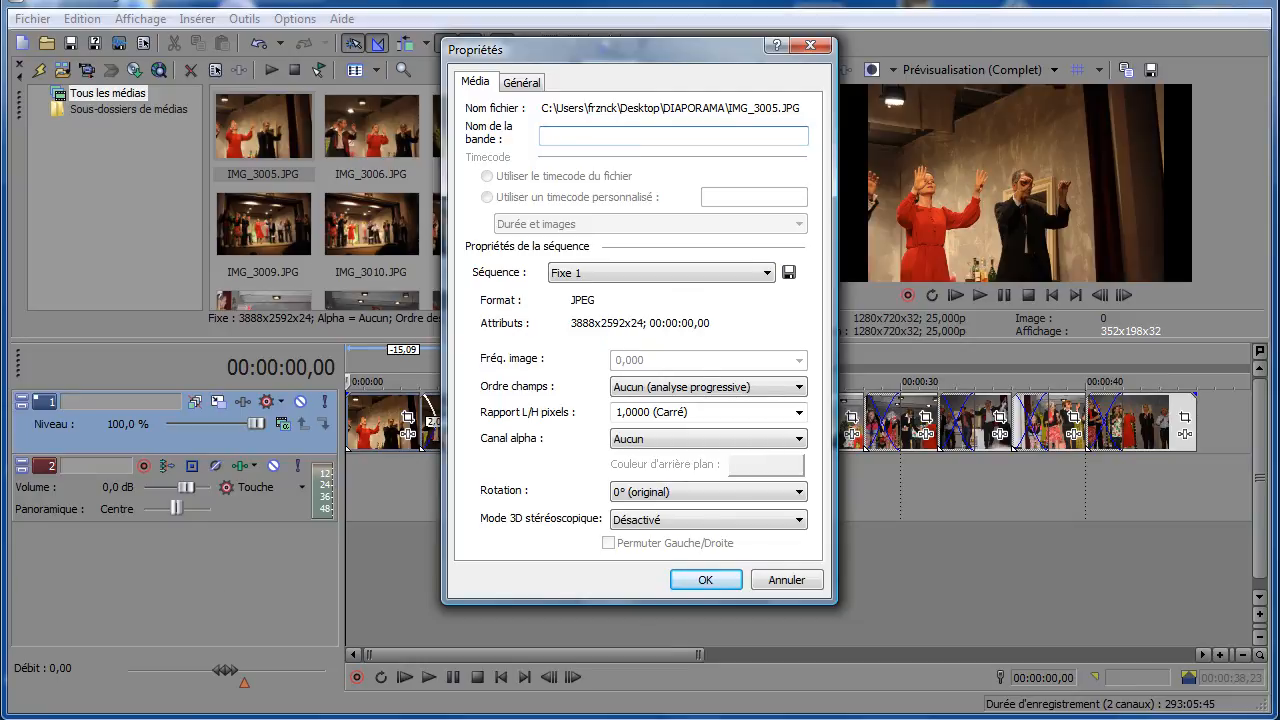
- Divide 3888 by 2592 in the Windows Calculator to work out the photo's aspect ratio, and close the calculator and the media properties
click(24, 717)
click(72, 604)
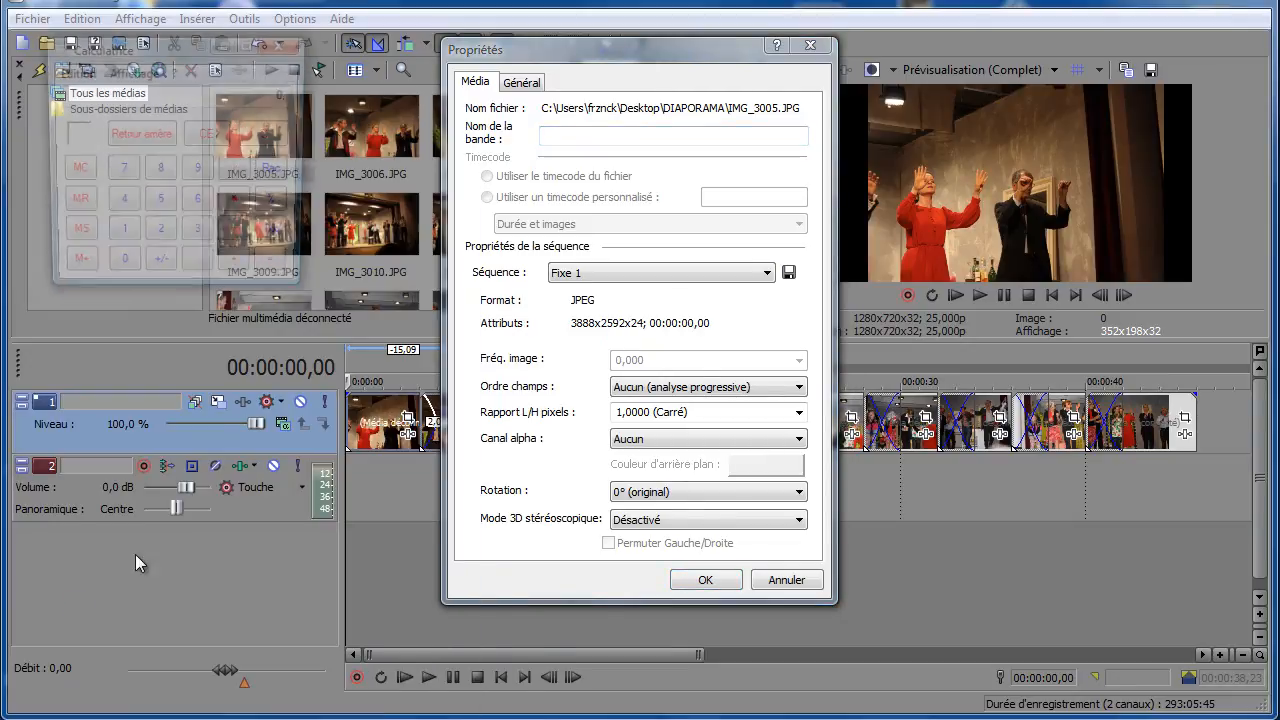
click(198, 236)
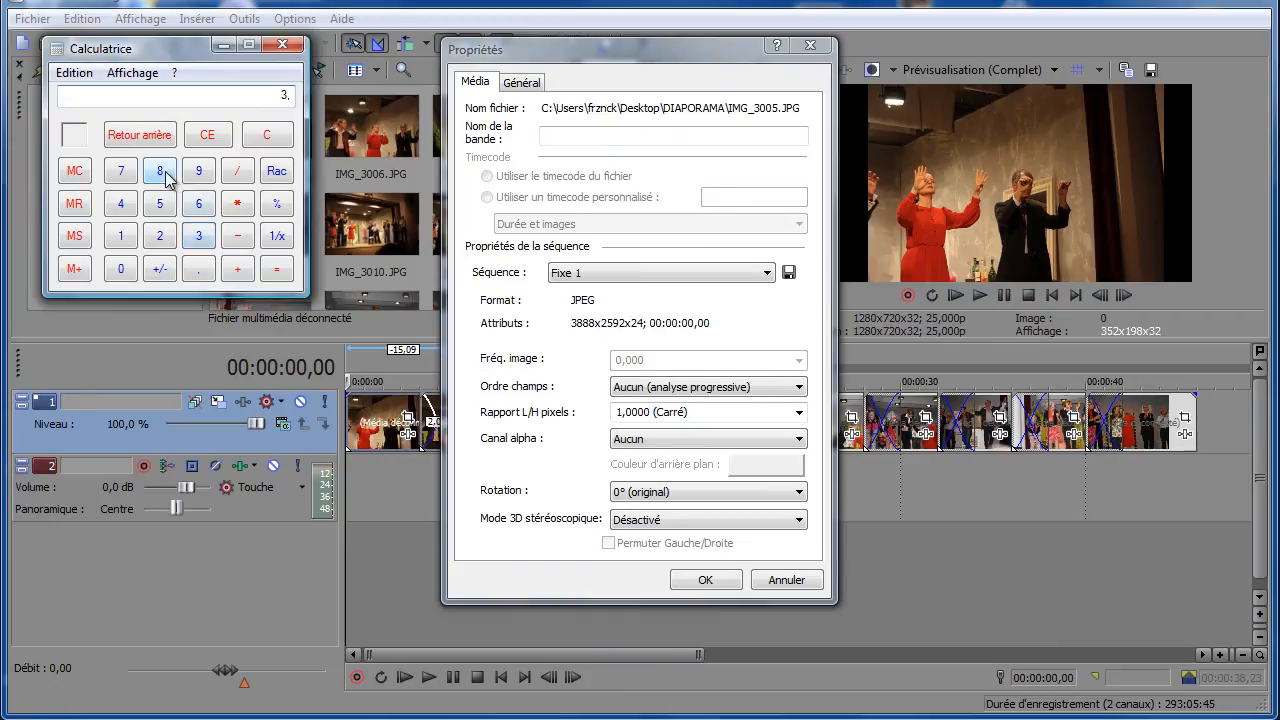
click(163, 176)
click(163, 176)
click(163, 176)
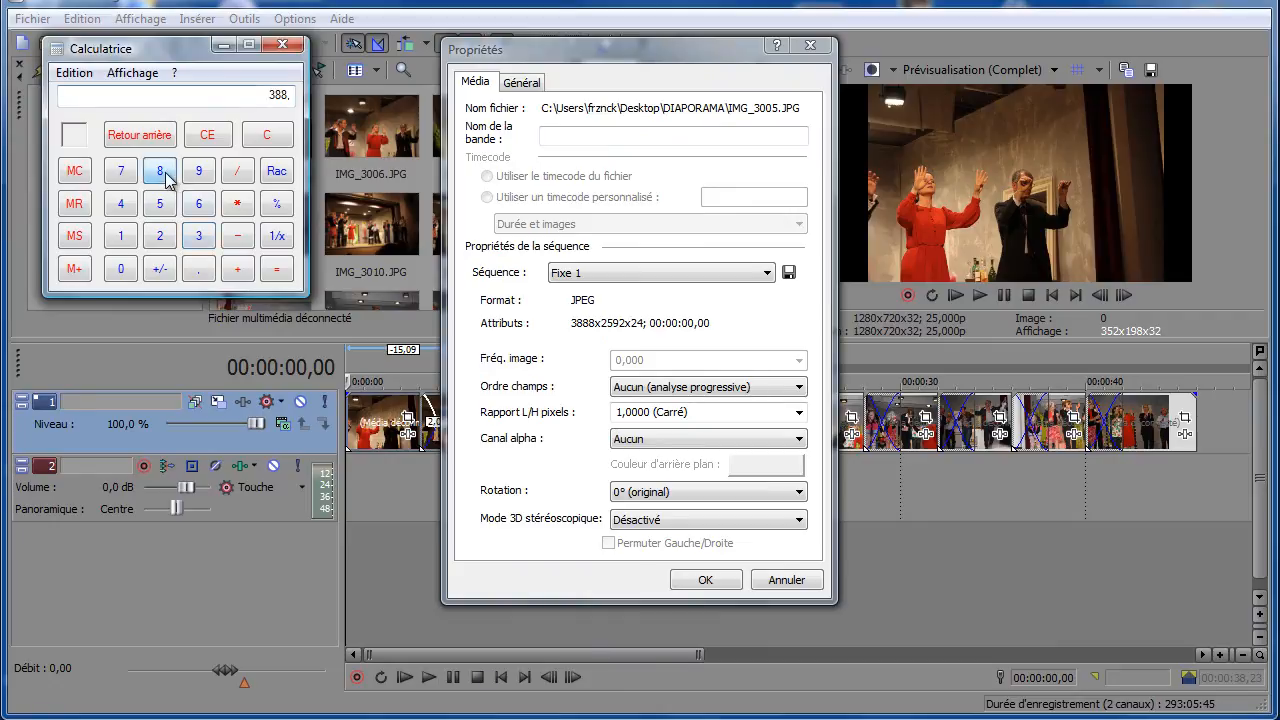
click(236, 168)
click(160, 236)
click(164, 212)
click(197, 177)
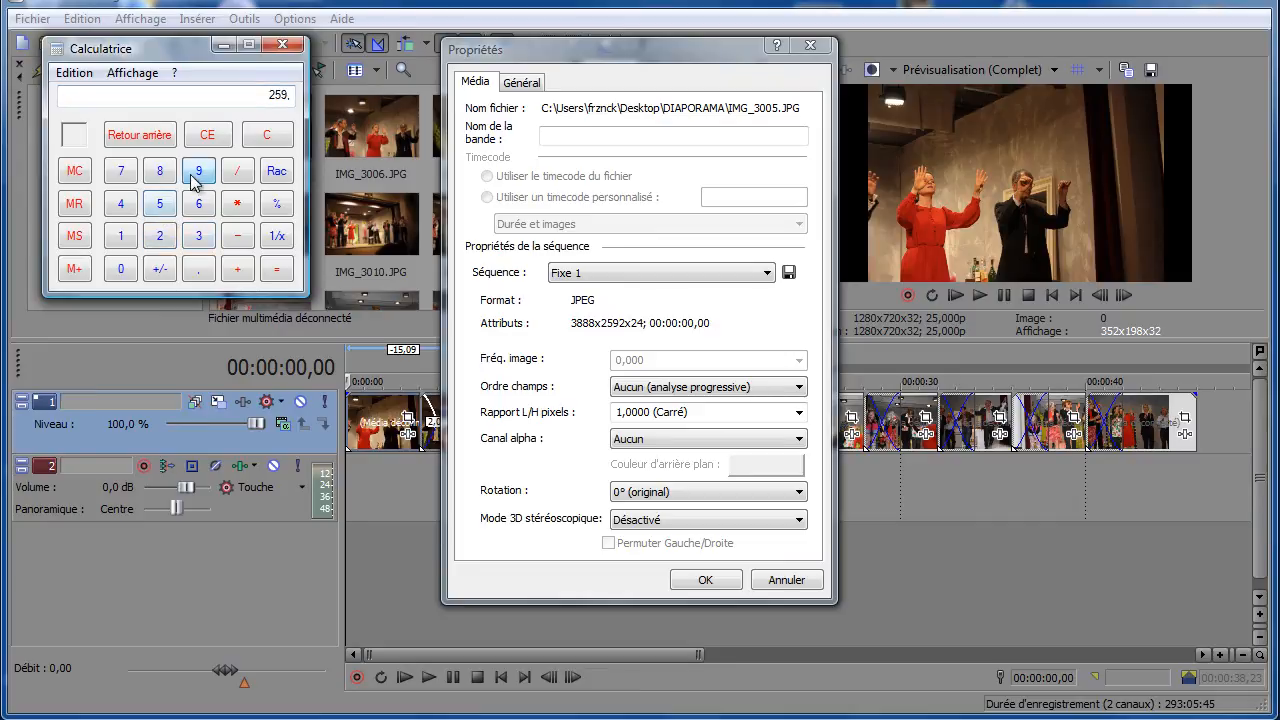
click(163, 237)
click(280, 279)
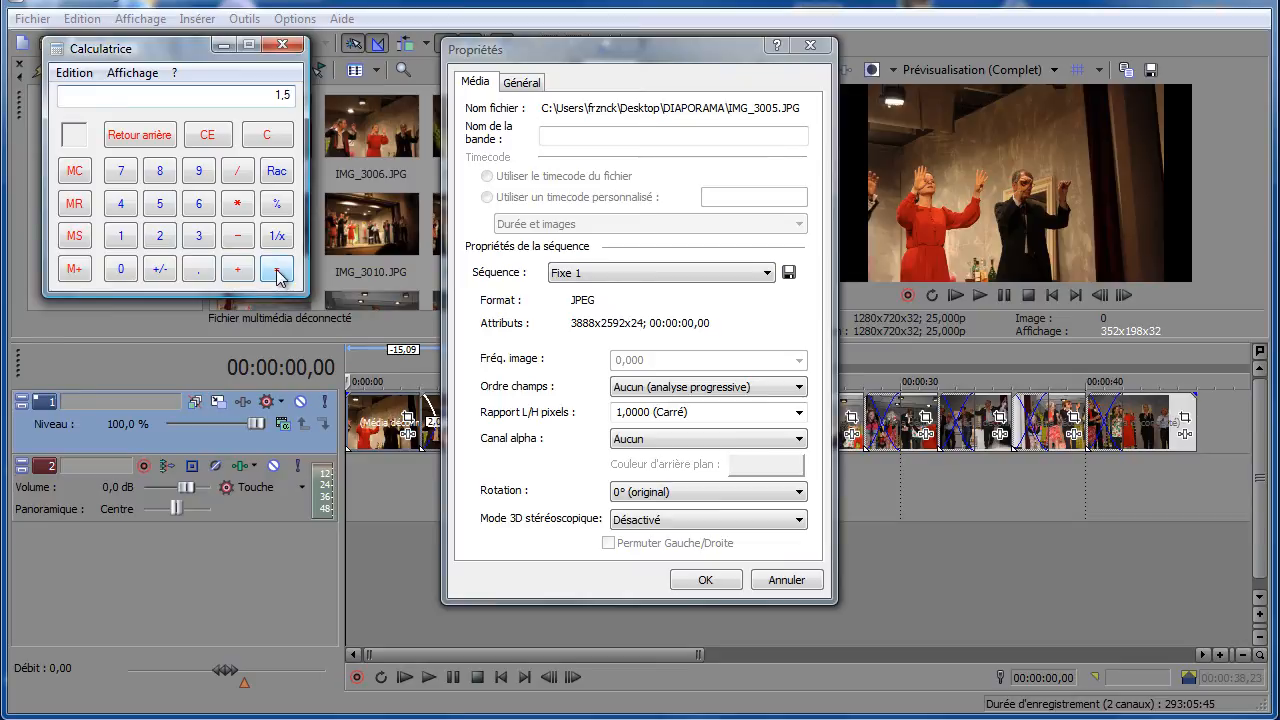
click(284, 49)
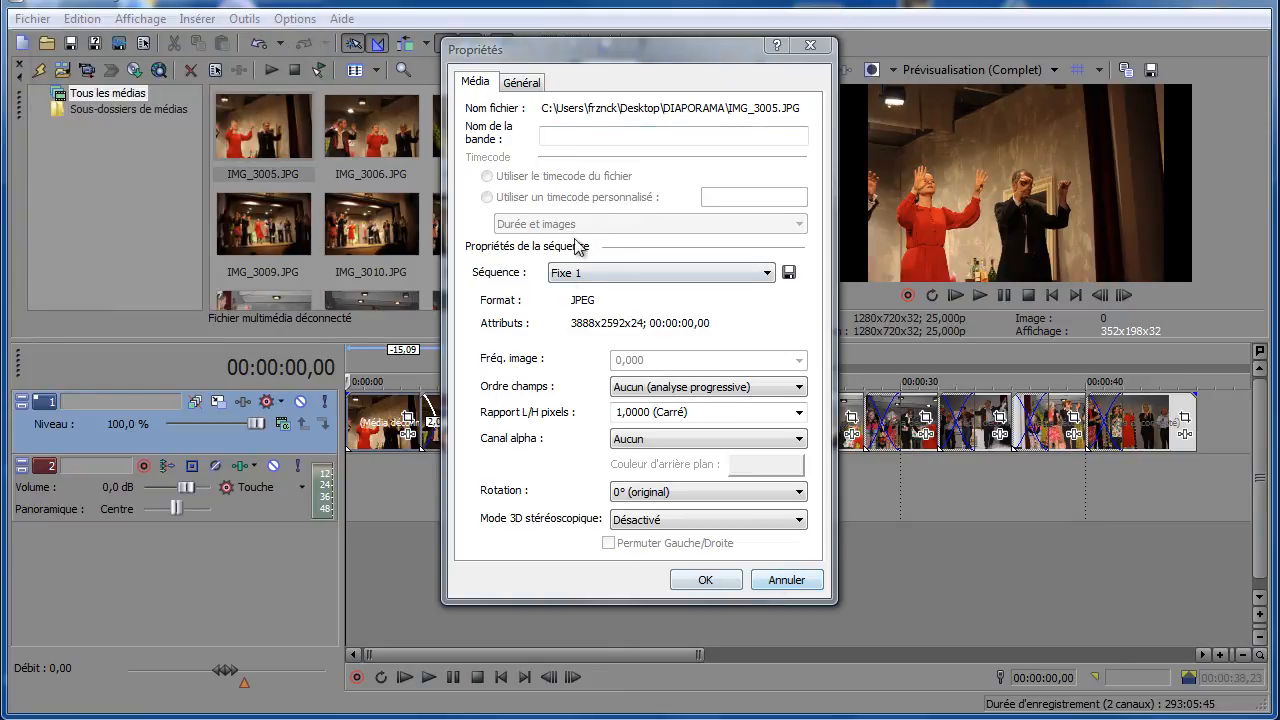
click(780, 582)
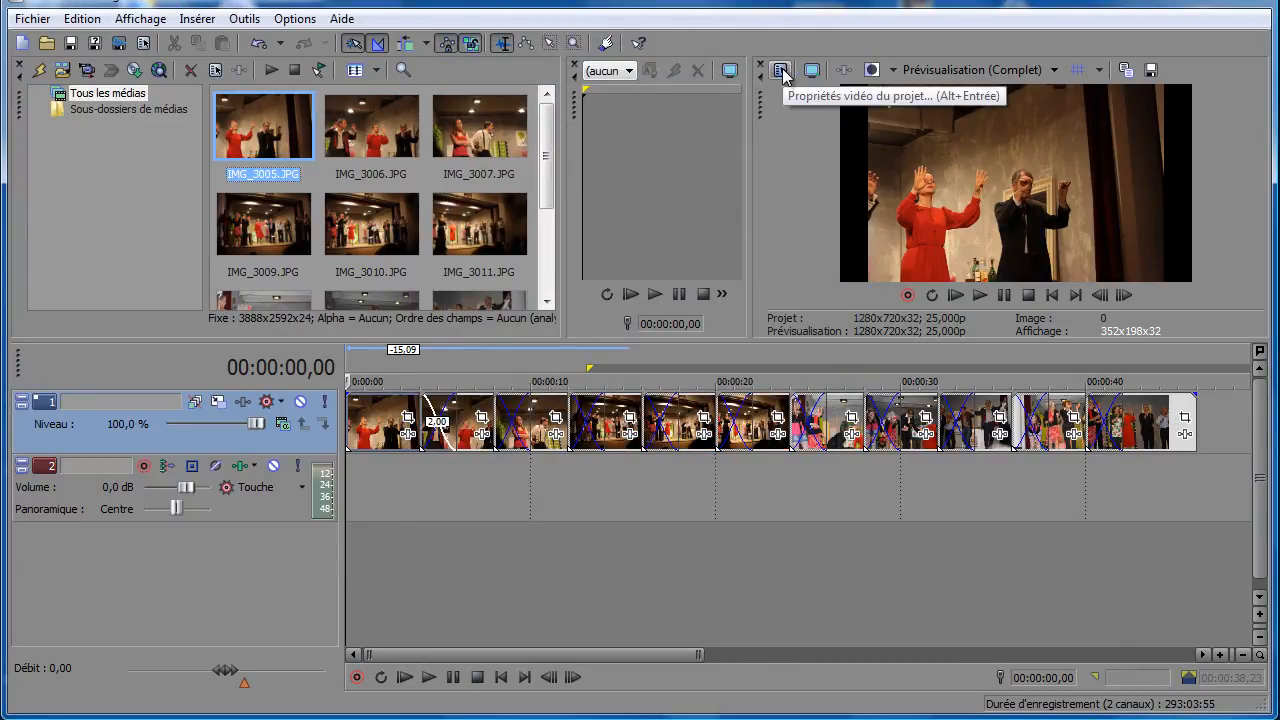
- Set the project's video frame size to 1500 wide by 1000 high in the project properties and apply it
click(781, 72)
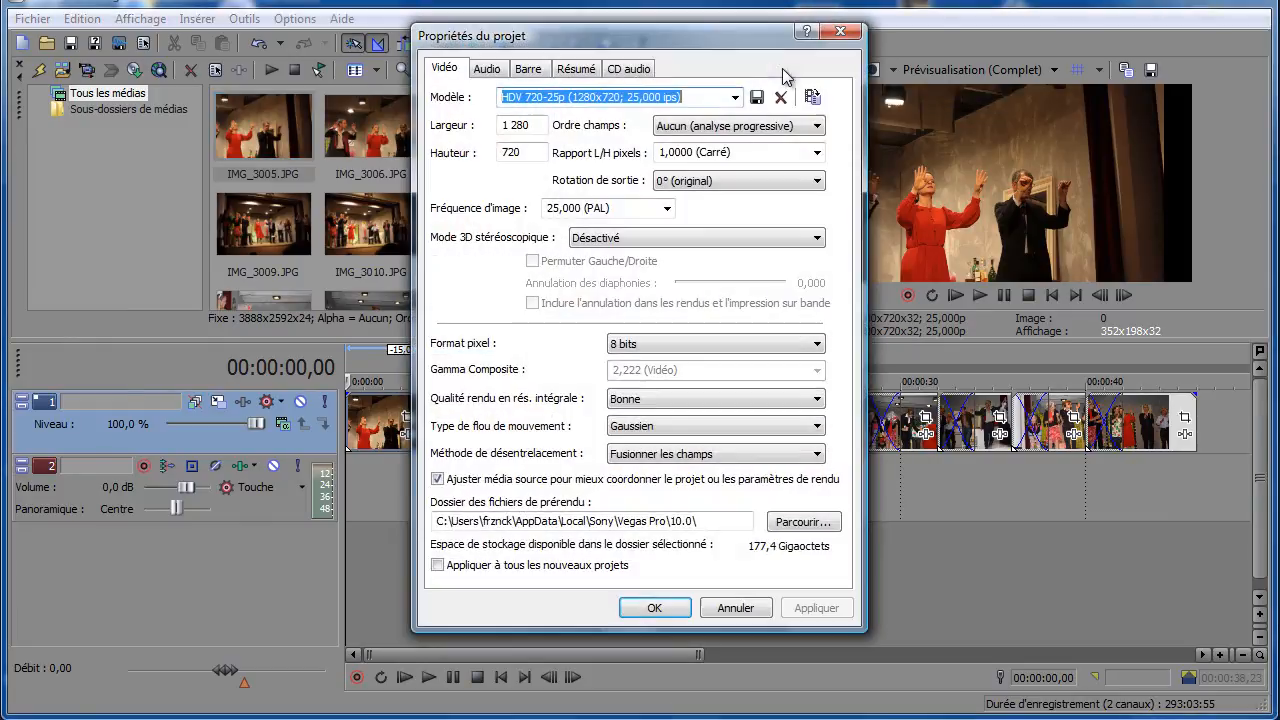
drag(706, 58, 757, 83)
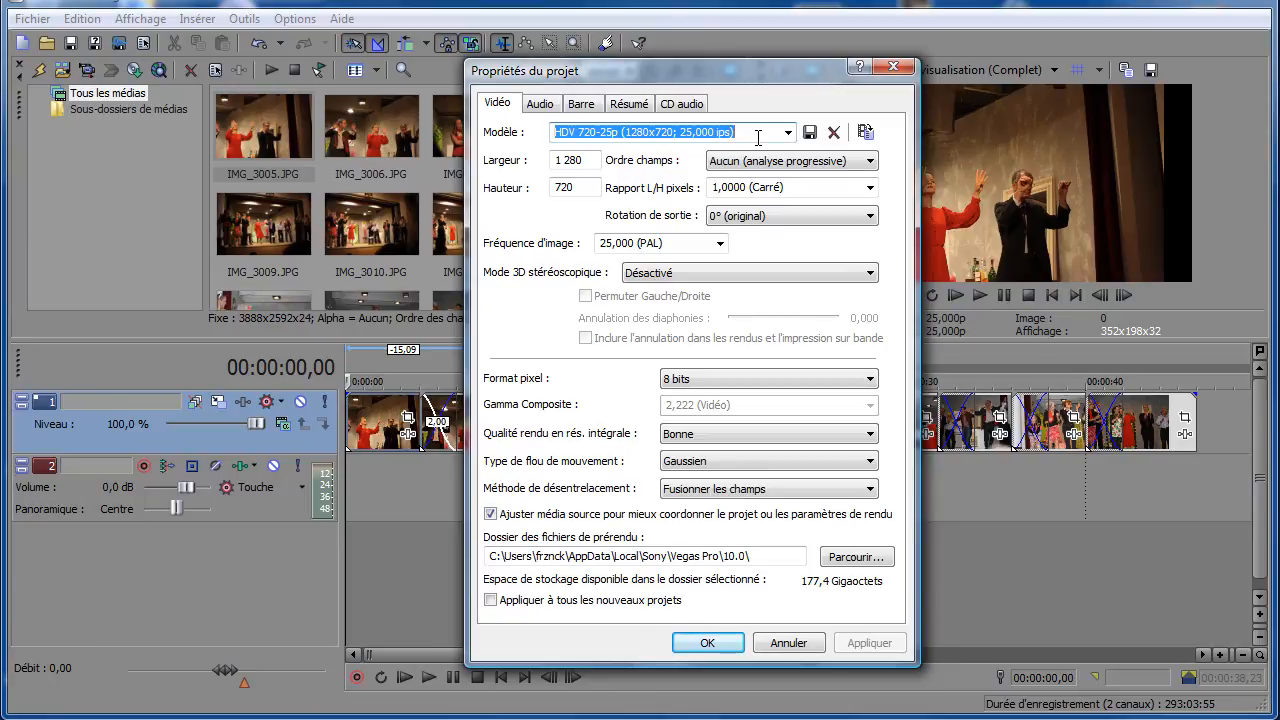
drag(591, 161, 545, 193)
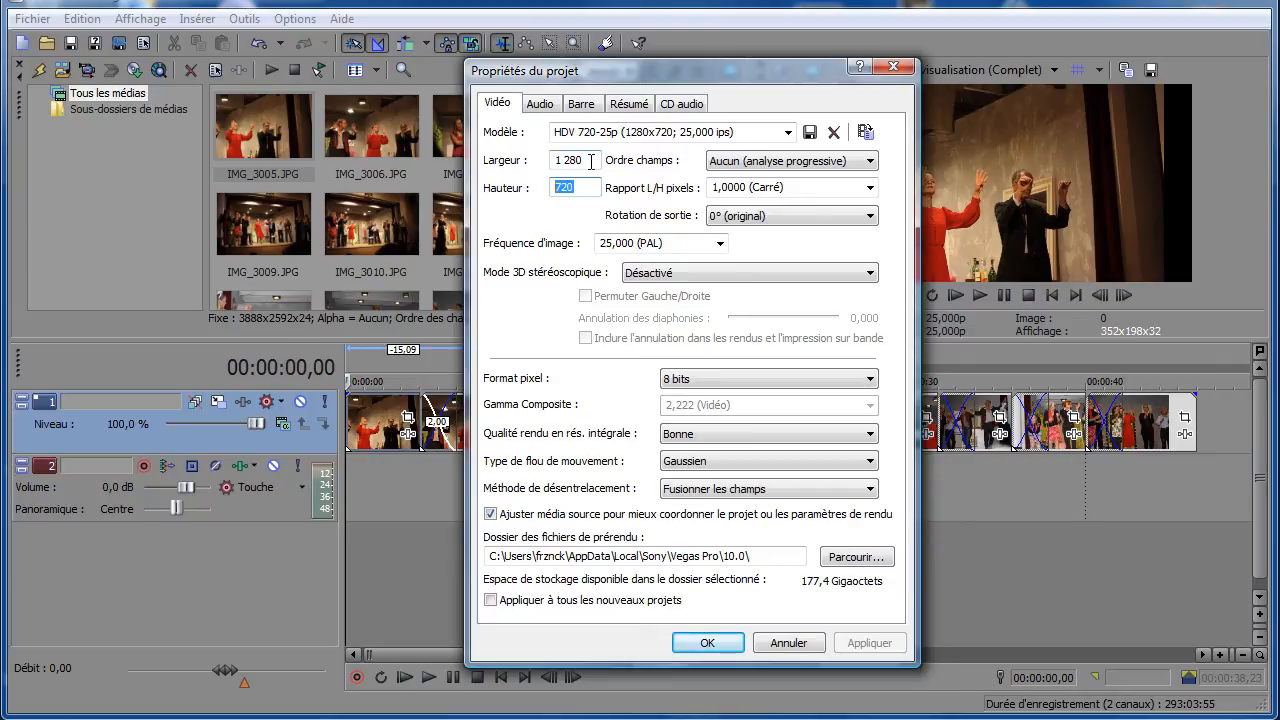
drag(591, 160, 537, 170)
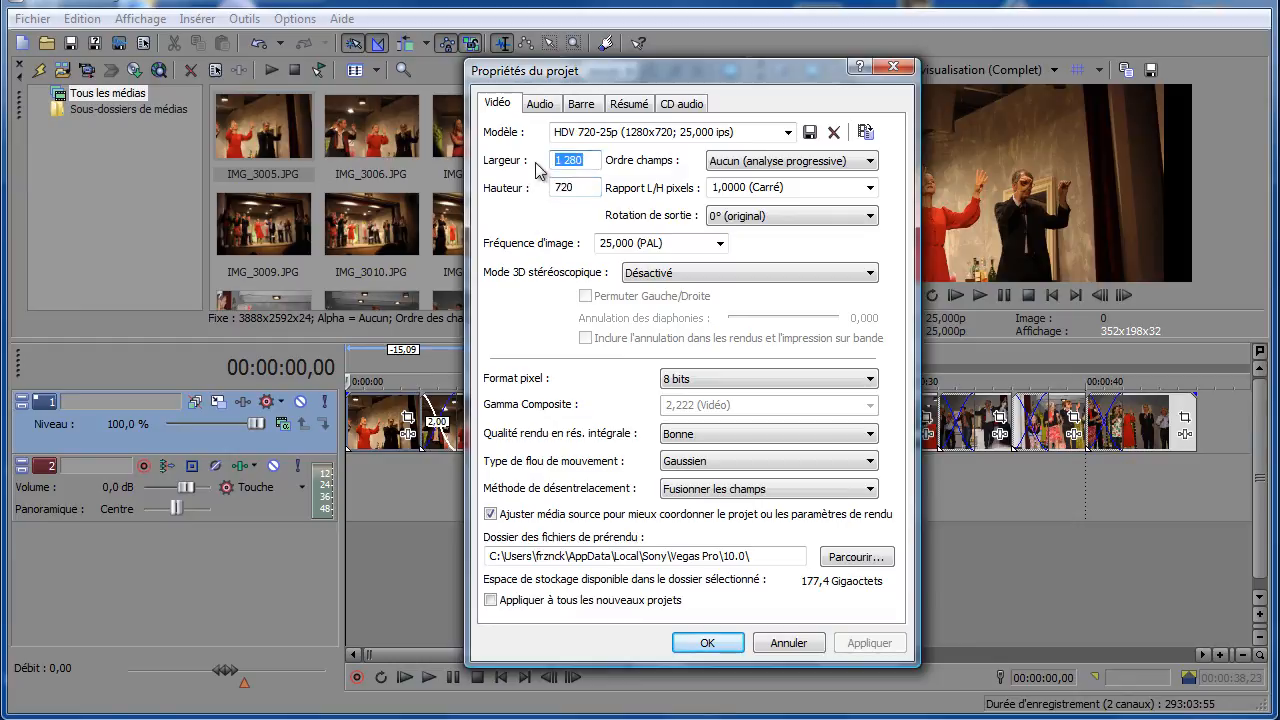
text(1500)
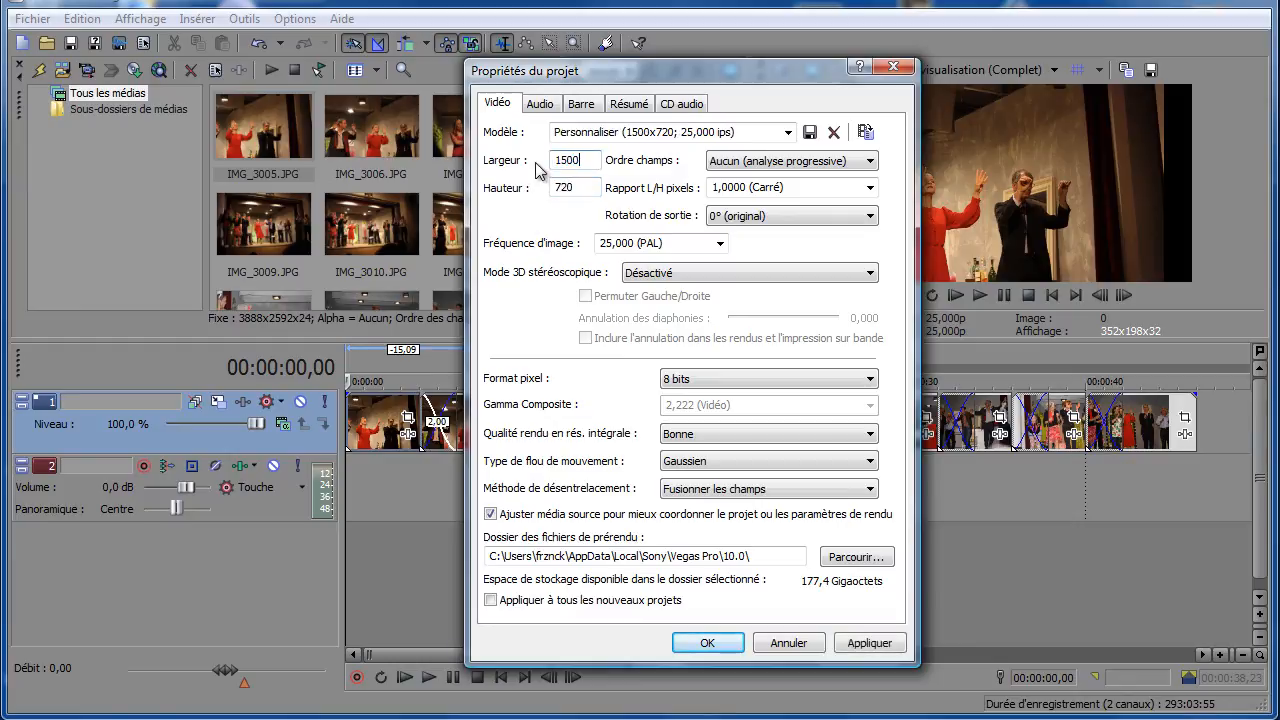
drag(585, 193, 545, 197)
text(1000)
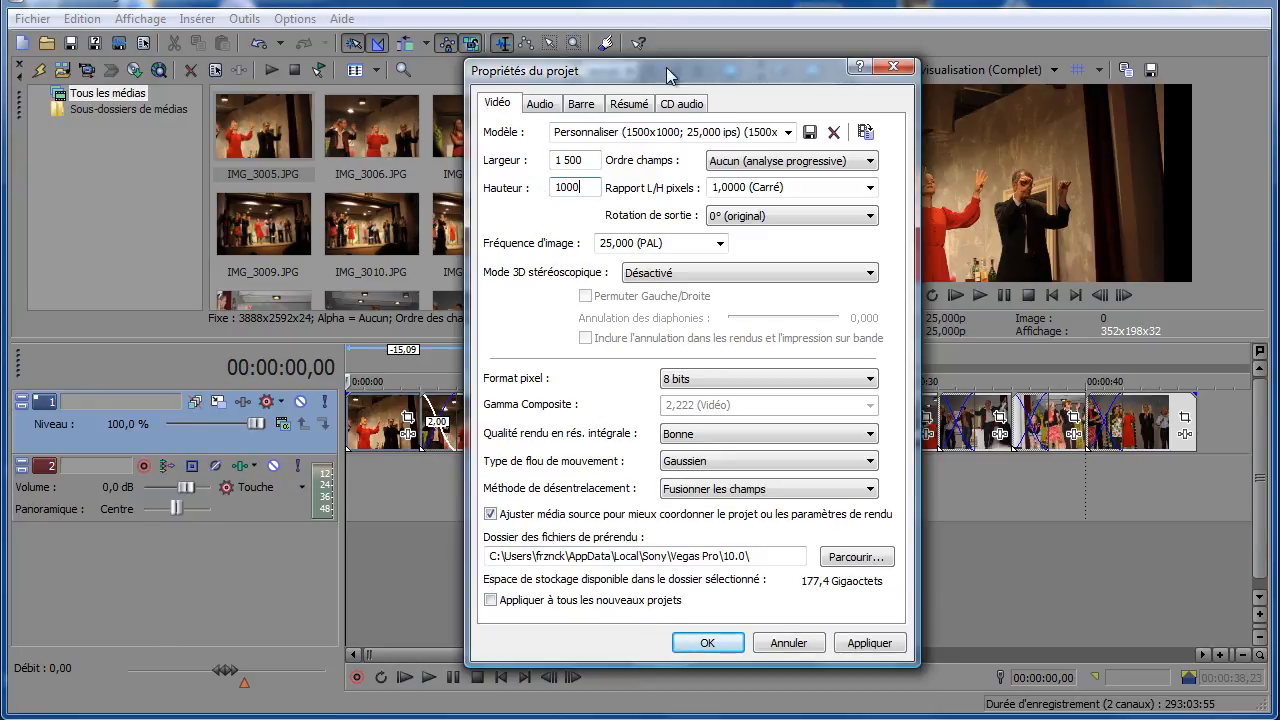
drag(663, 78, 497, 58)
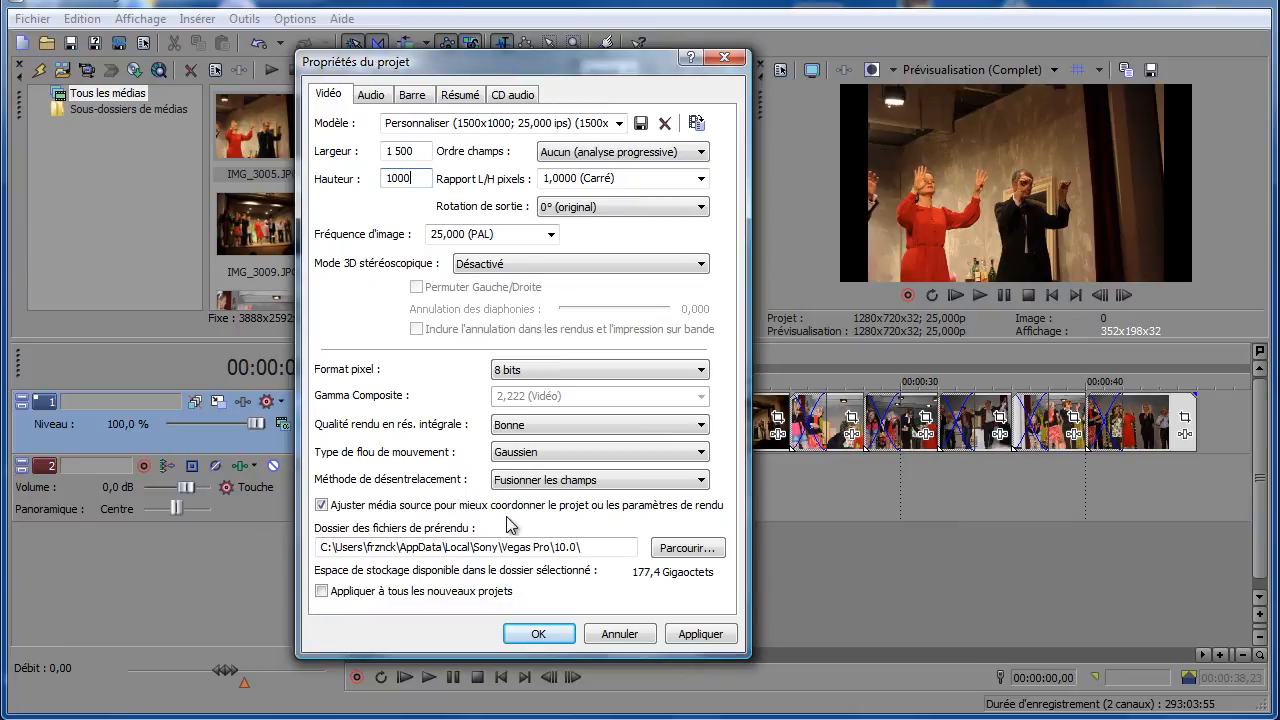
click(597, 180)
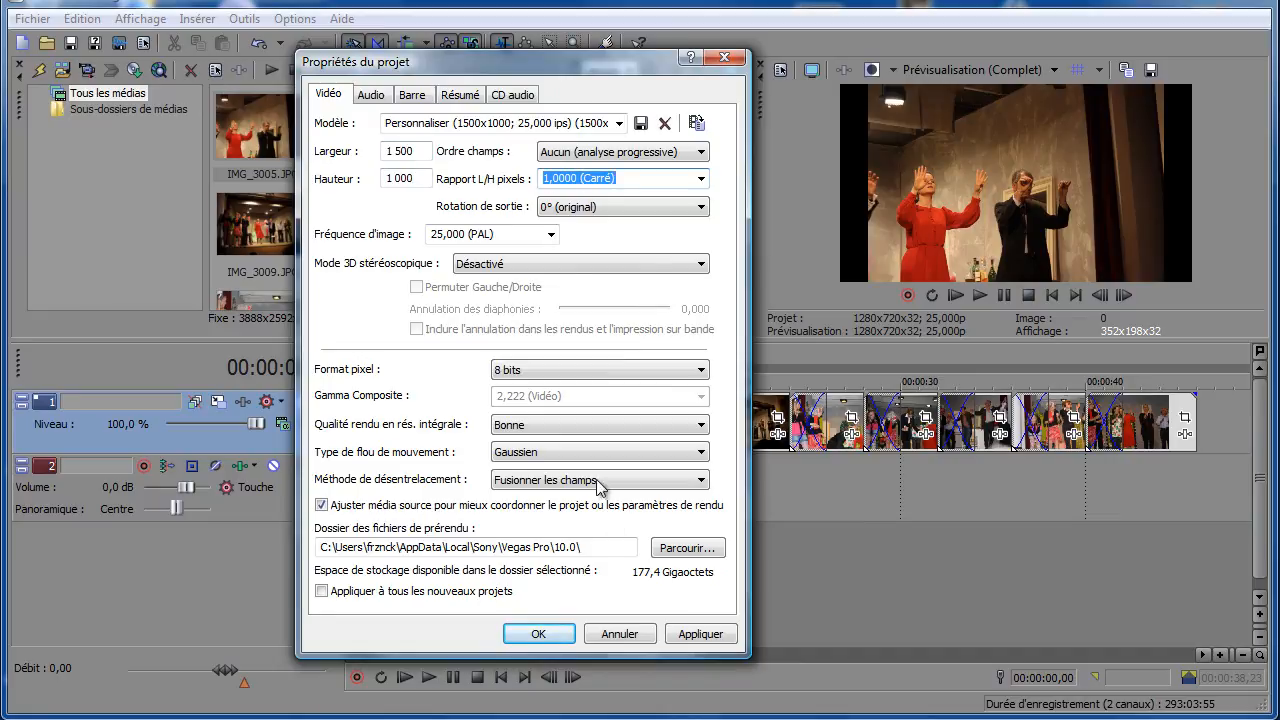
click(700, 636)
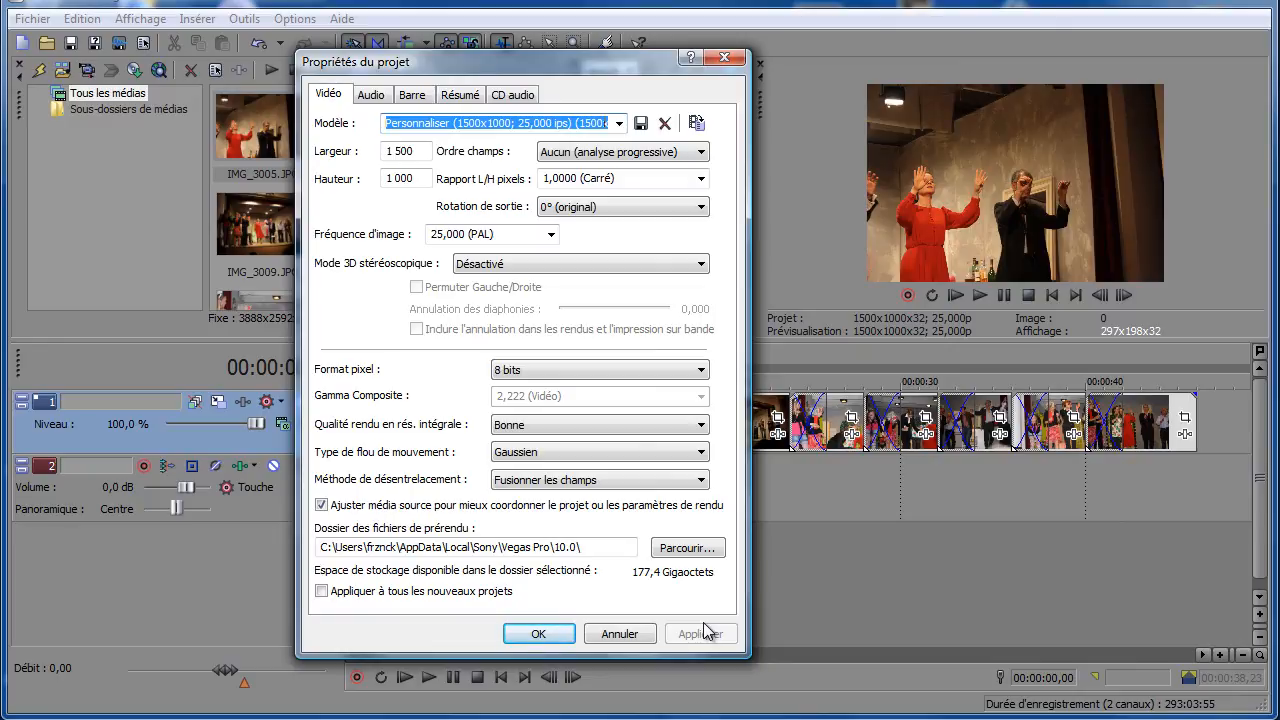
click(540, 634)
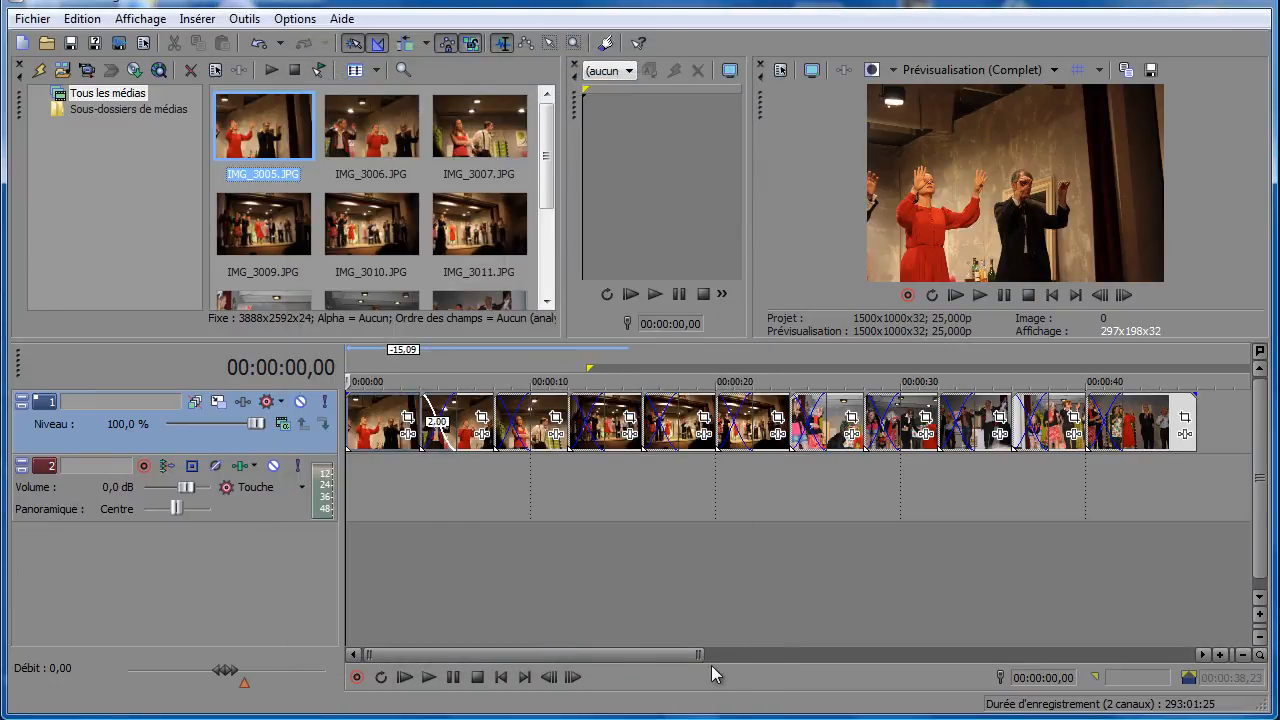
- Set the loop region to span the whole slideshow from 00:00:00 to 00:00:46 and make it the active time selection
drag(699, 654, 914, 654)
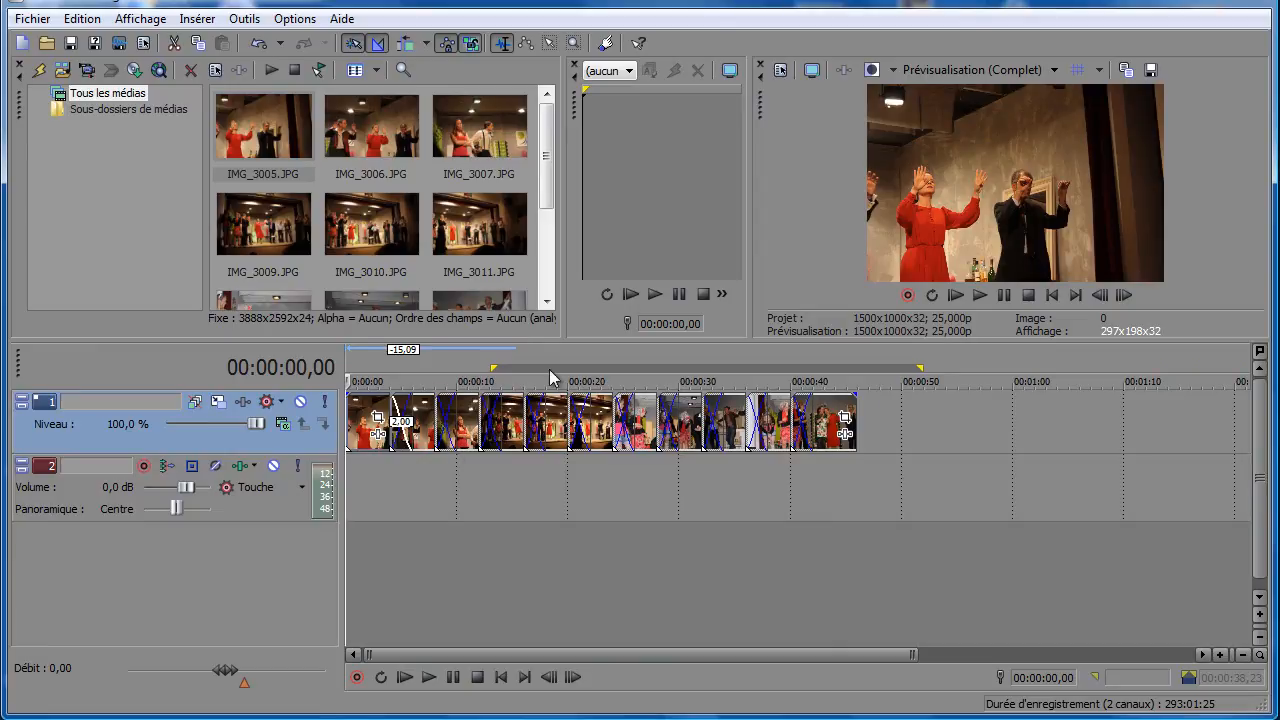
drag(496, 368, 349, 368)
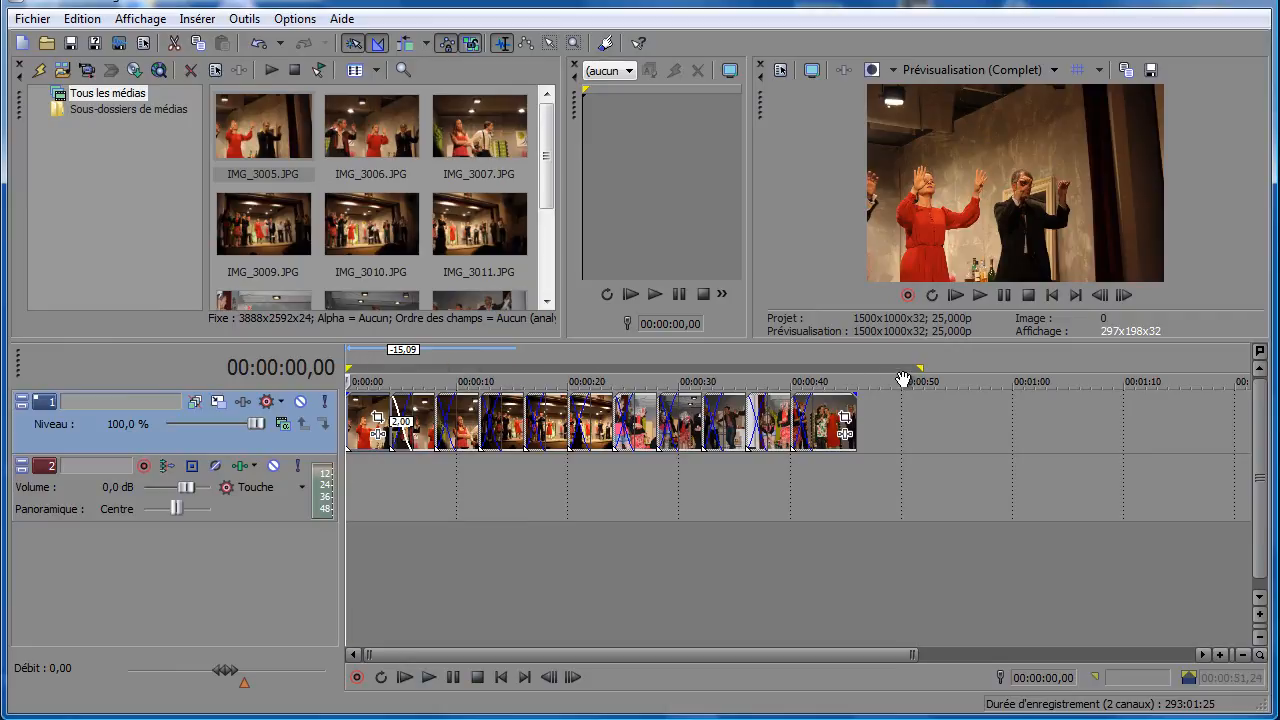
drag(918, 369, 853, 369)
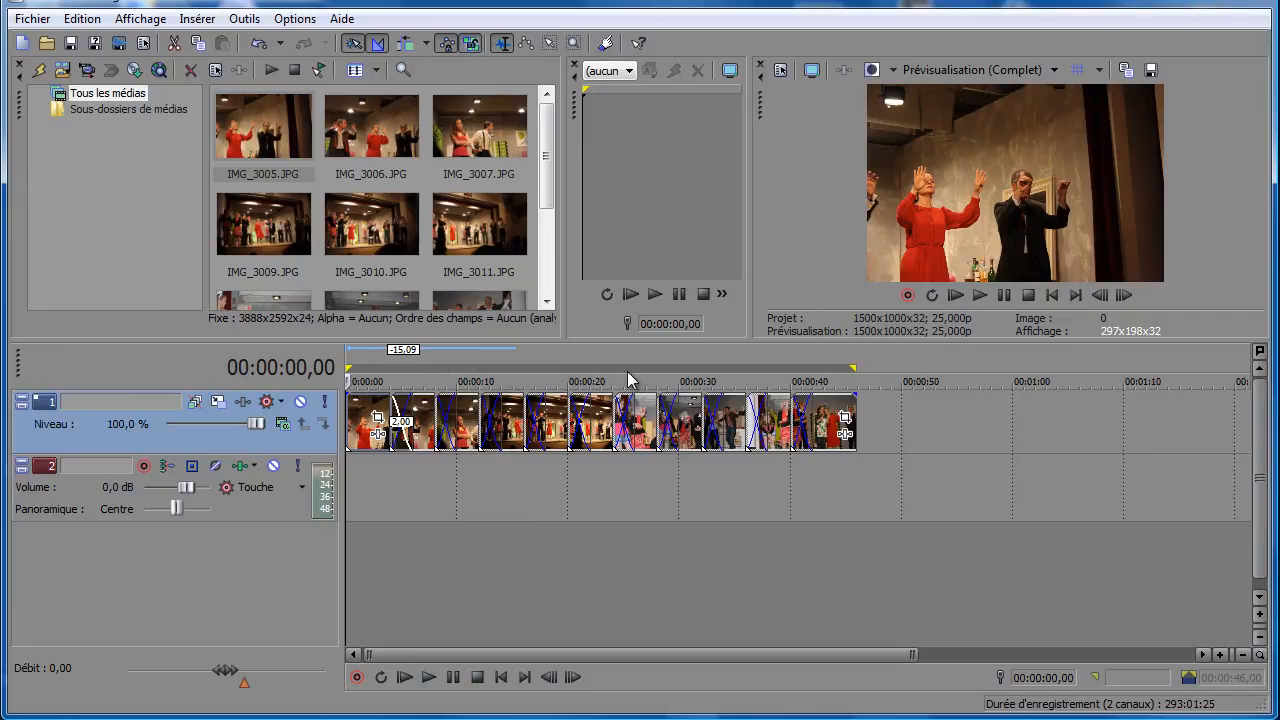
double_click(626, 369)
click(22, 20)
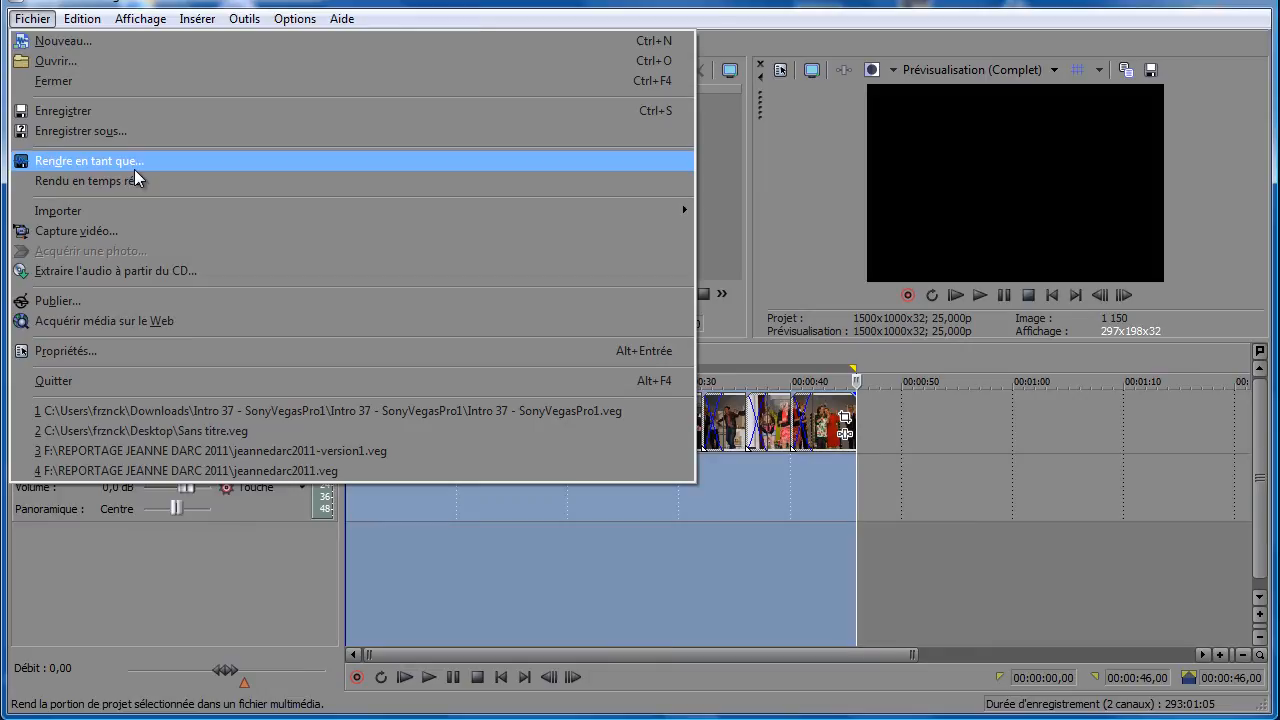
click(179, 536)
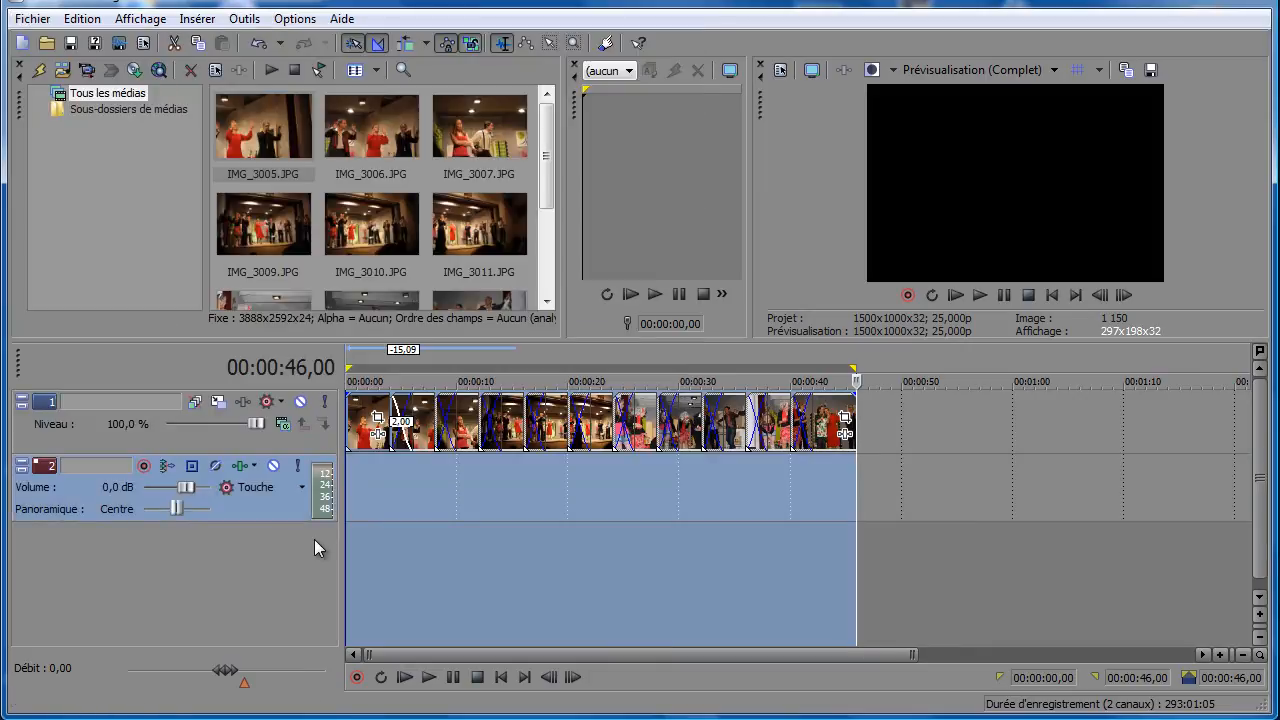